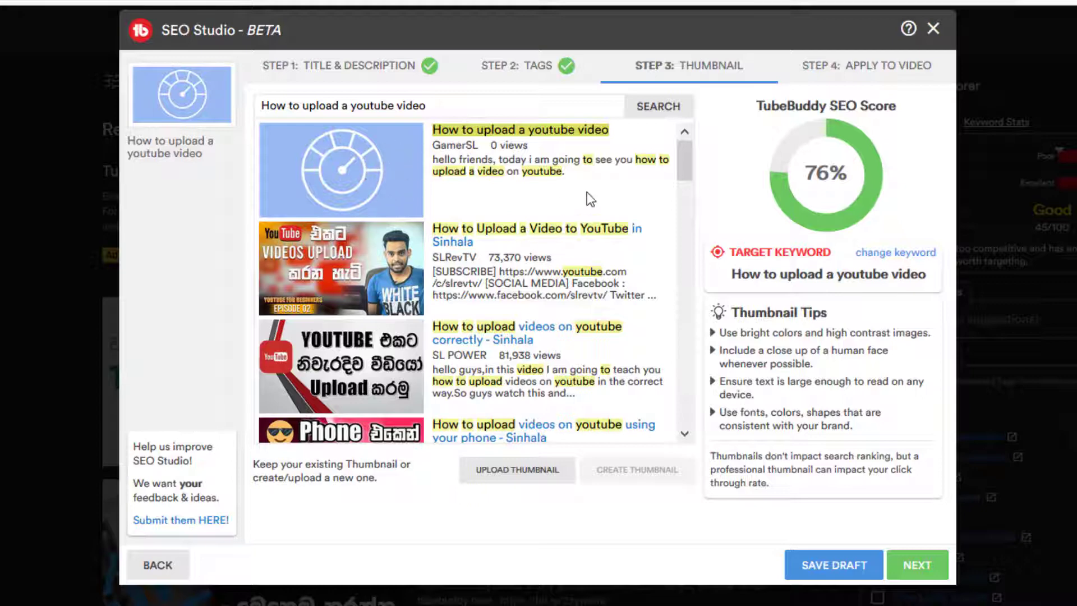
- Proceed from the thumbnail stage to Apply to Video, save the "How to upload a youtube video" optimization as a draft, and close SEO Studio
mouse_move(687, 172)
mouse_down()
mouse_move(688, 188)
mouse_move(688, 167)
mouse_up()
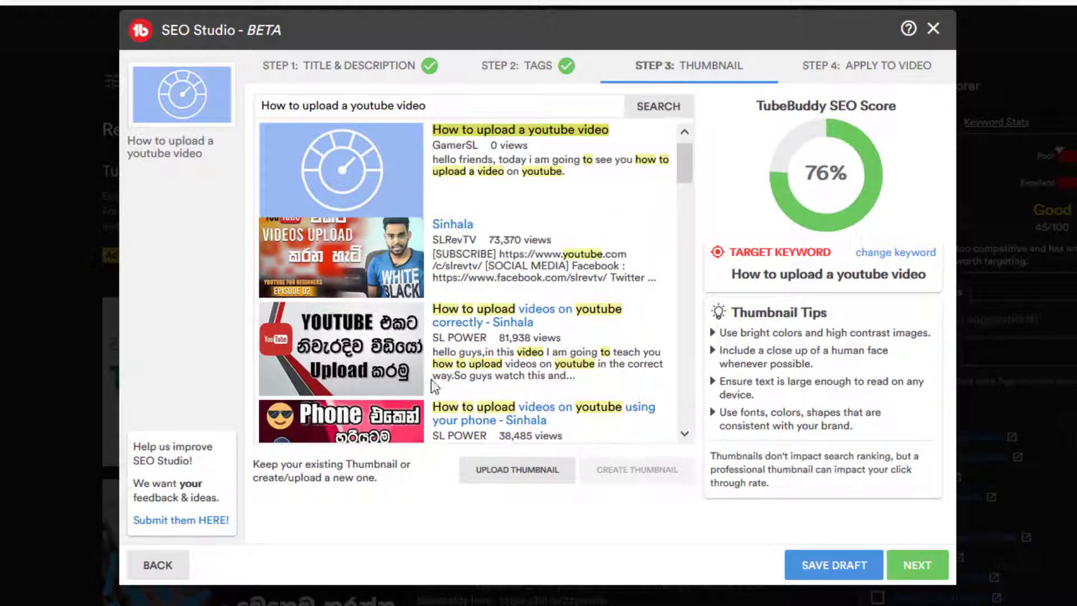
scroll(681, 176, down, 2)
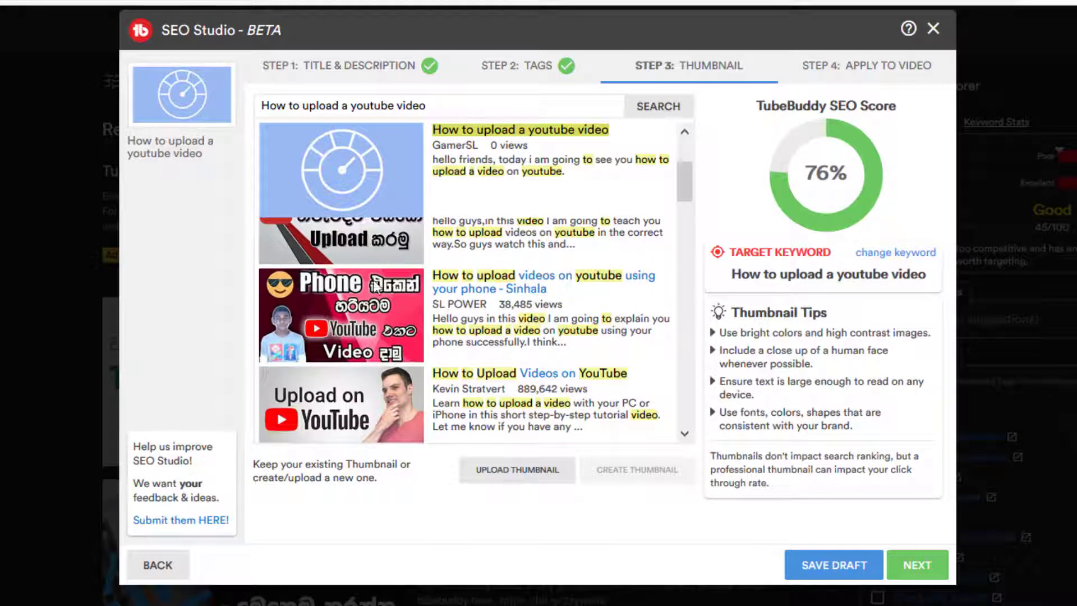
scroll(692, 199, down, 2)
drag(691, 199, 691, 158)
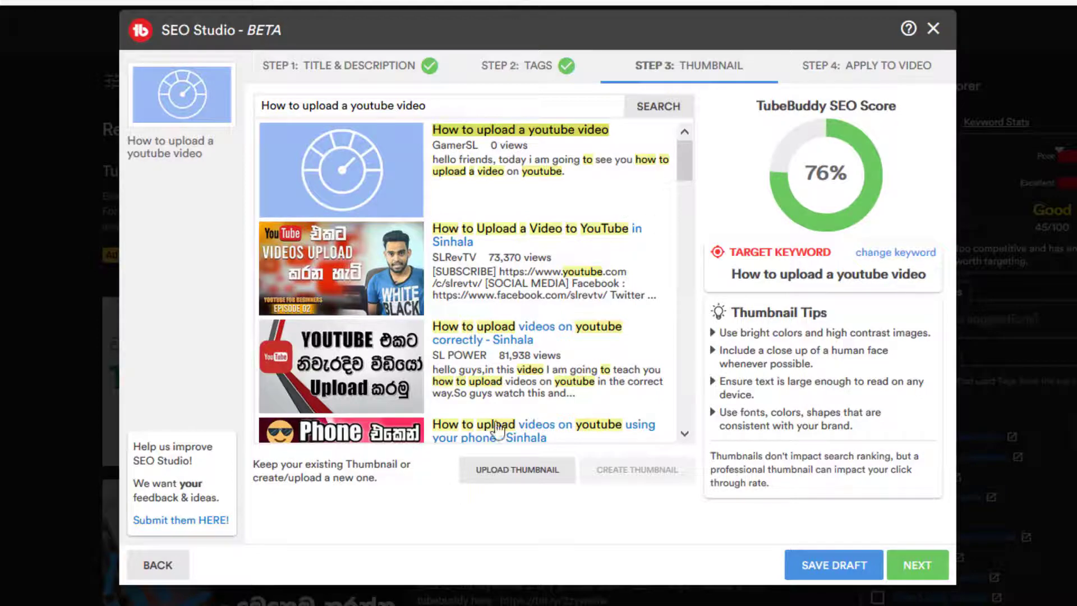
click(835, 69)
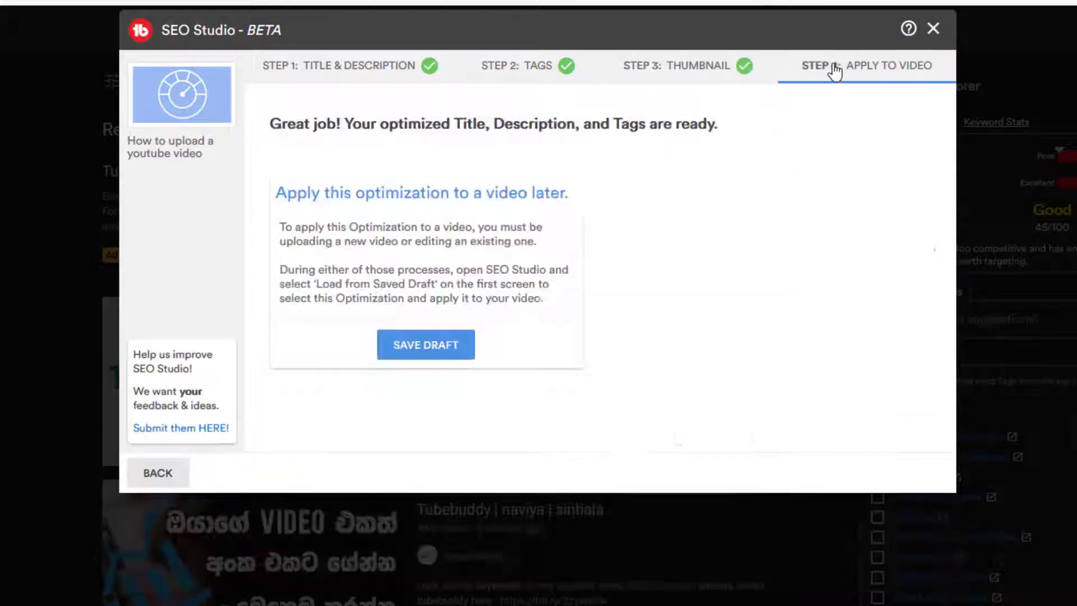
click(731, 68)
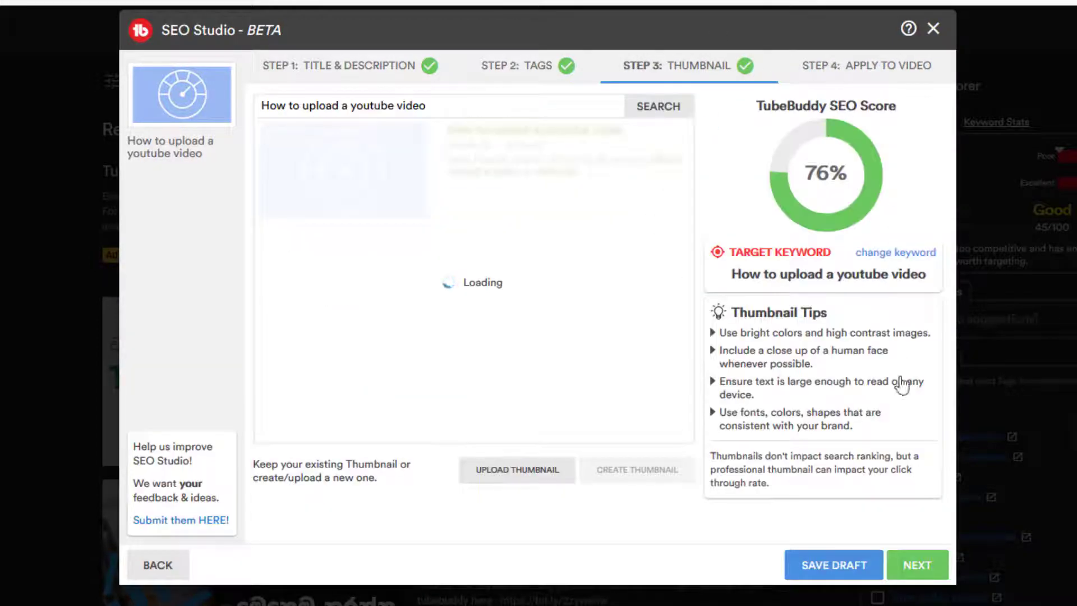
click(866, 84)
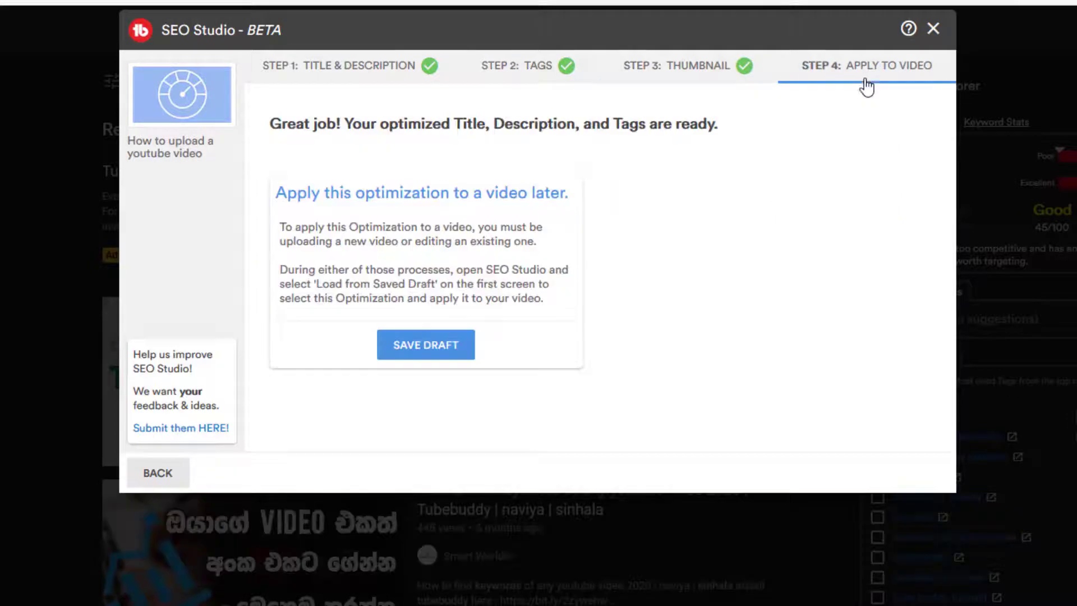
click(424, 346)
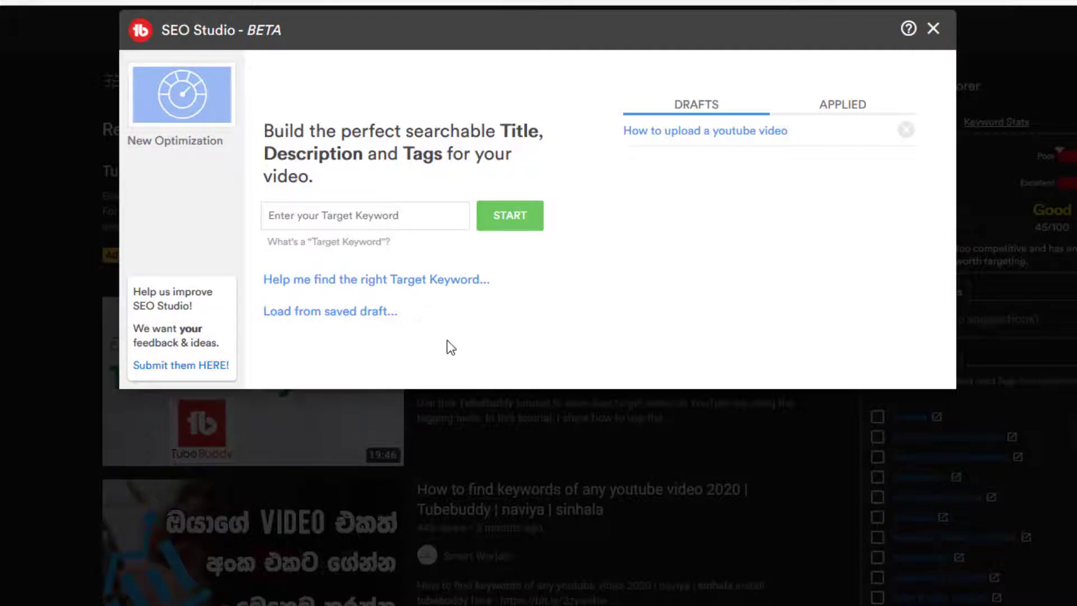
click(932, 28)
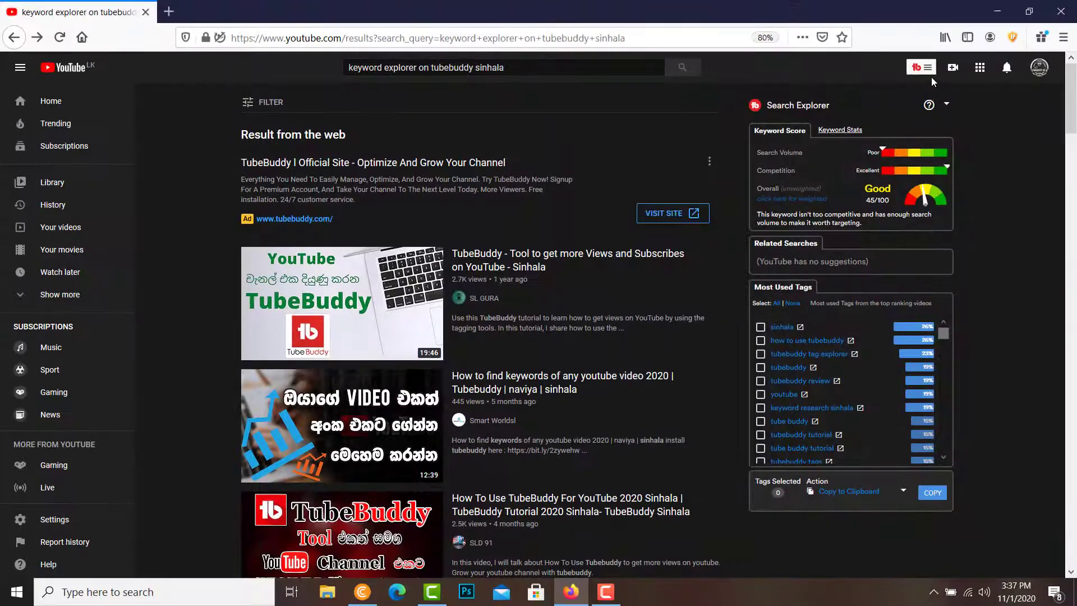
- Open the Video Topic Planner and add a topic titled "ABZU part 1" with the notes "gameplay series"
click(931, 69)
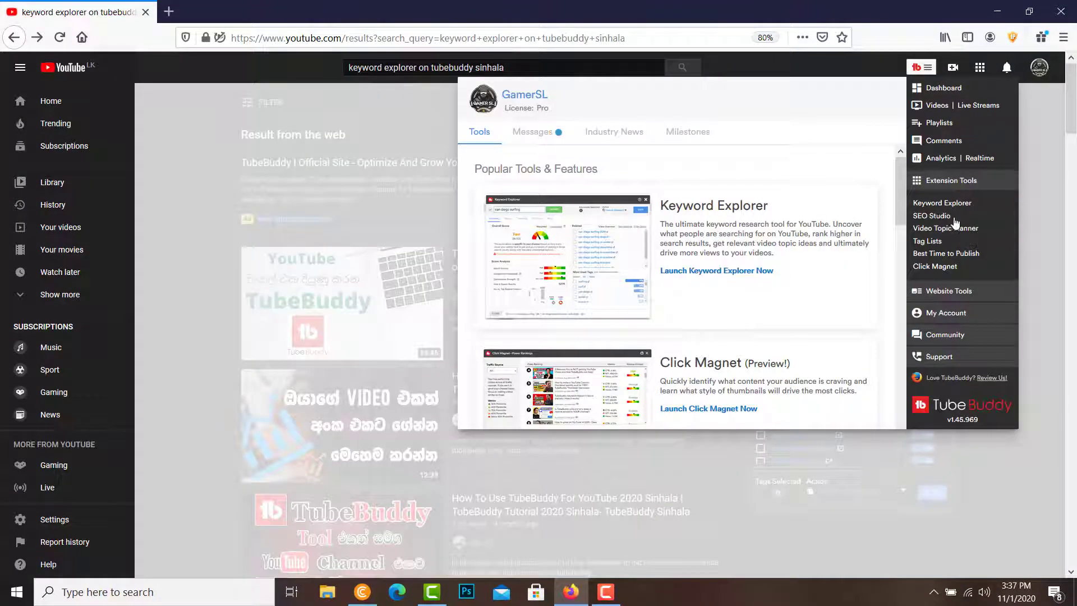
click(941, 230)
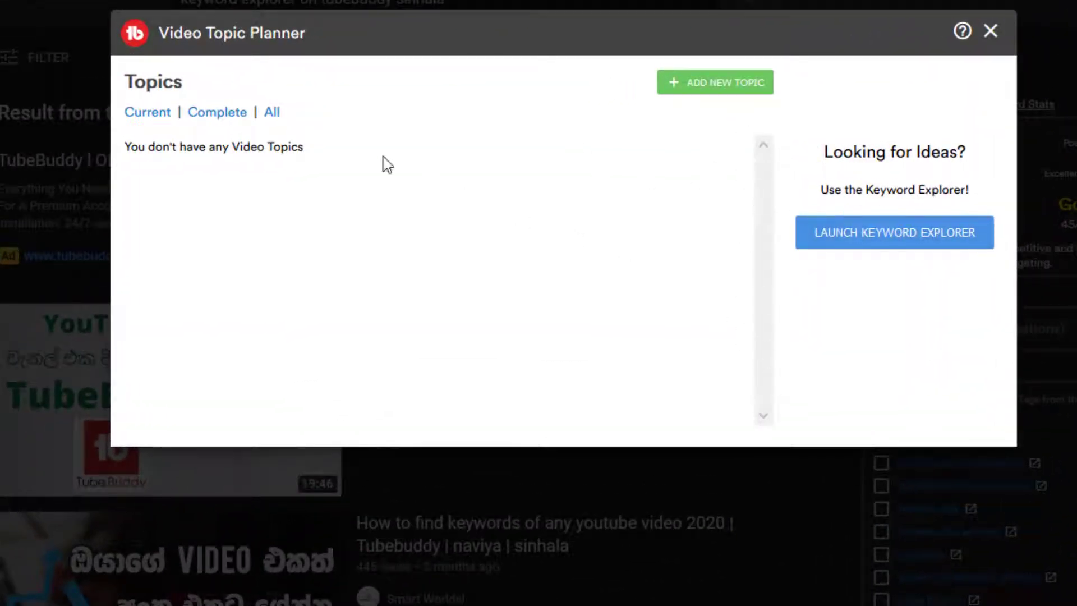
click(667, 85)
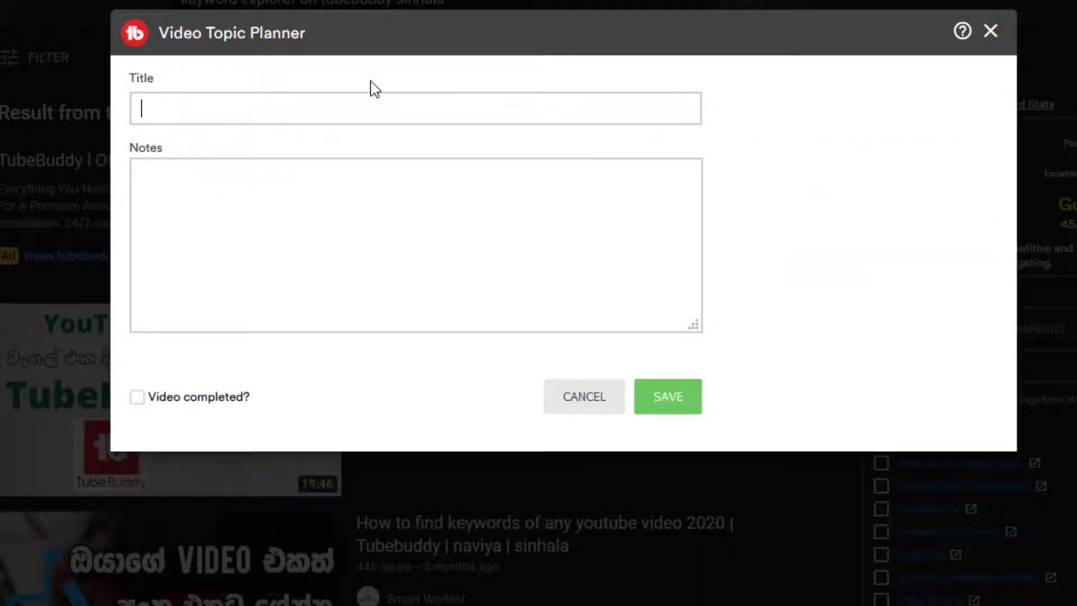
text(ABZU part 1)
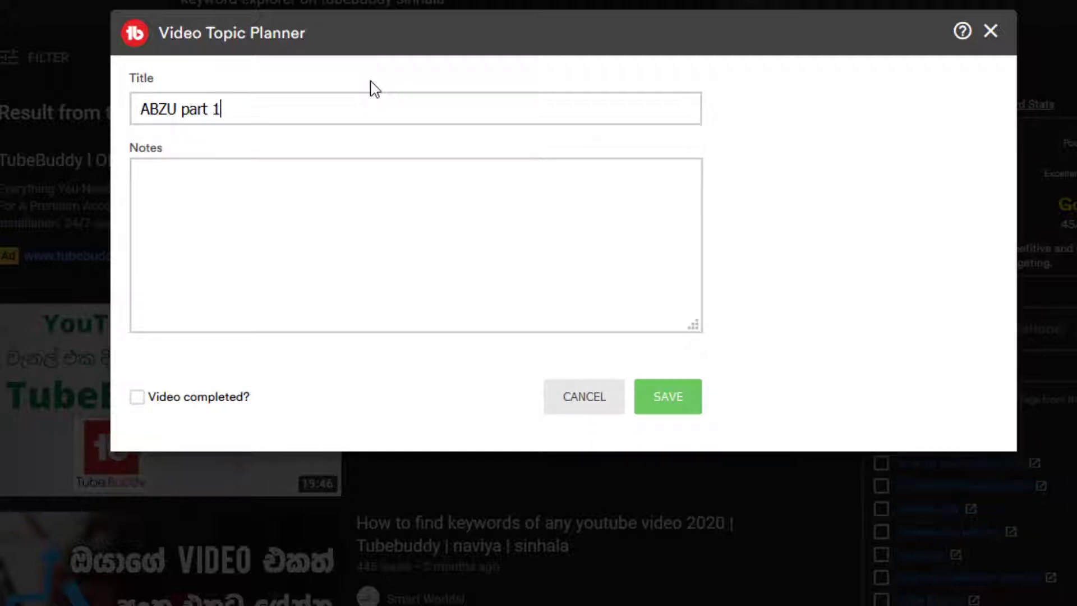
click(264, 185)
text(gameplay)
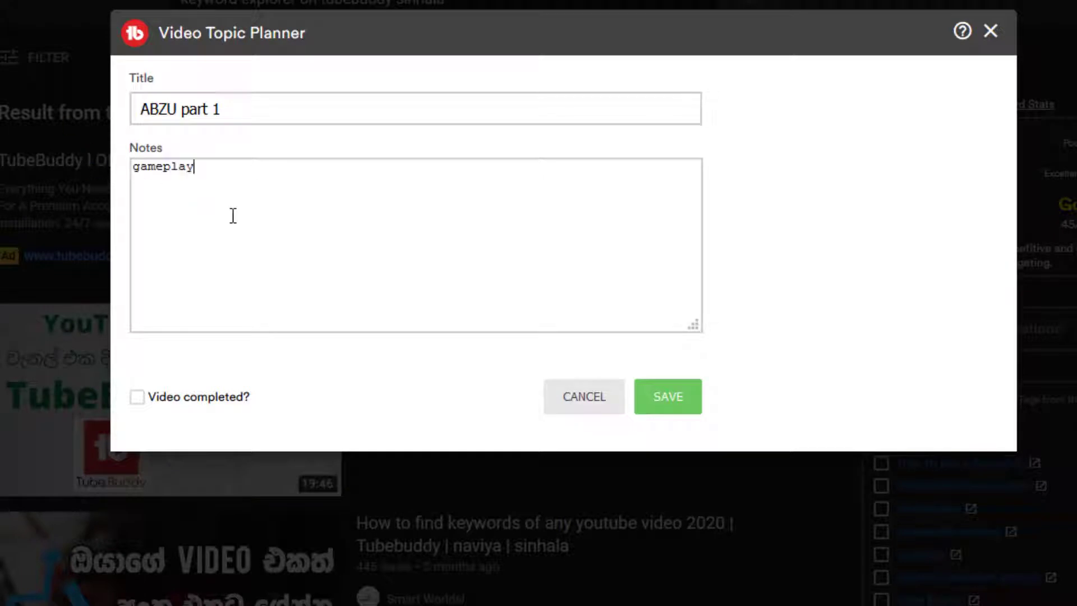
text( se)
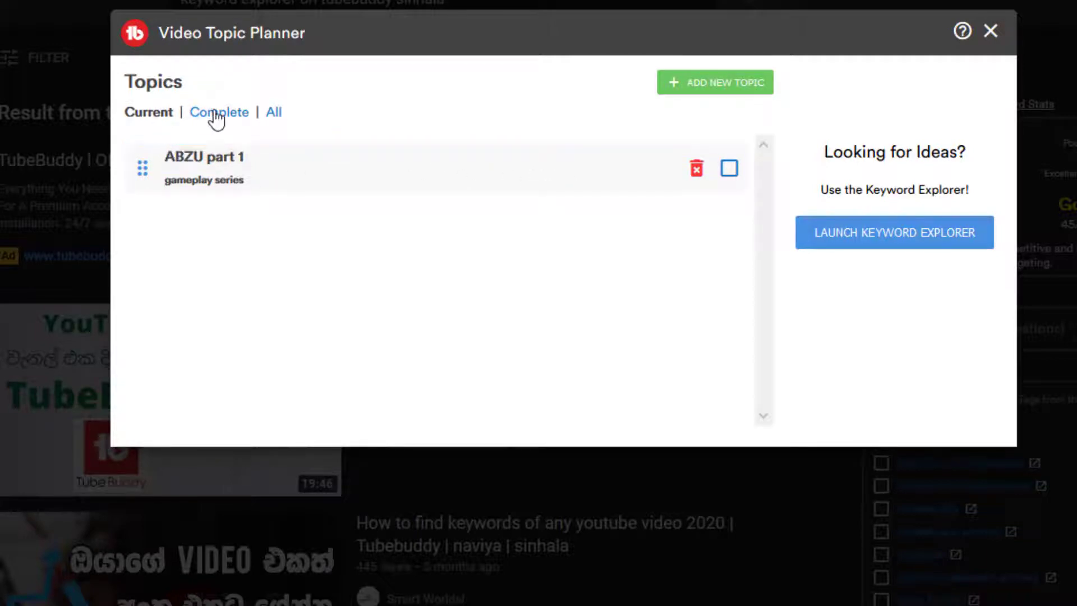
- Check the all and complete topic lists, and add a second current topic titled "ABZU part 2"
click(273, 117)
click(222, 119)
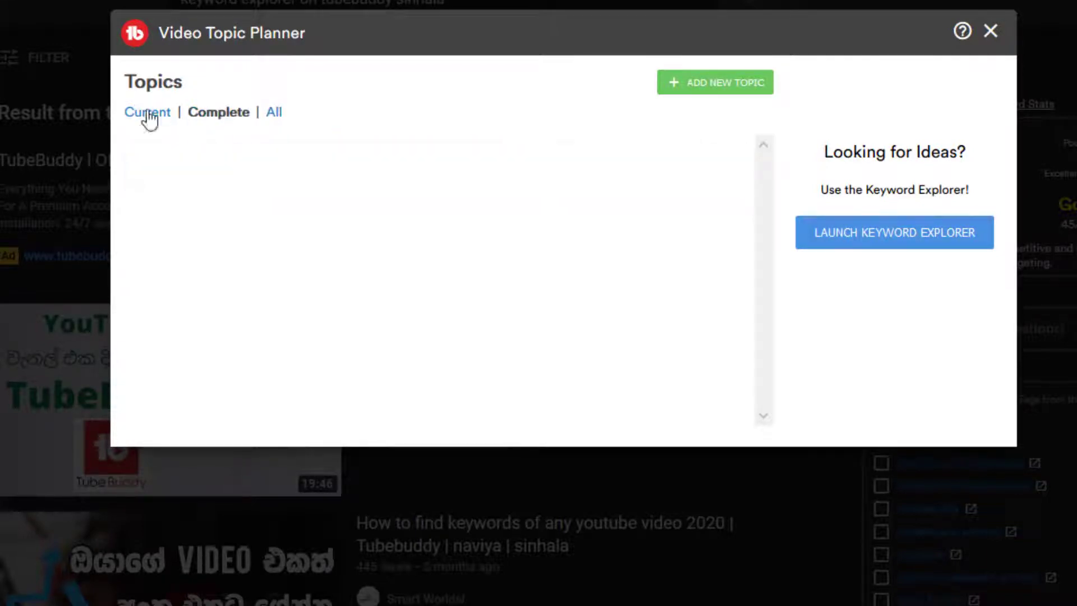
click(148, 118)
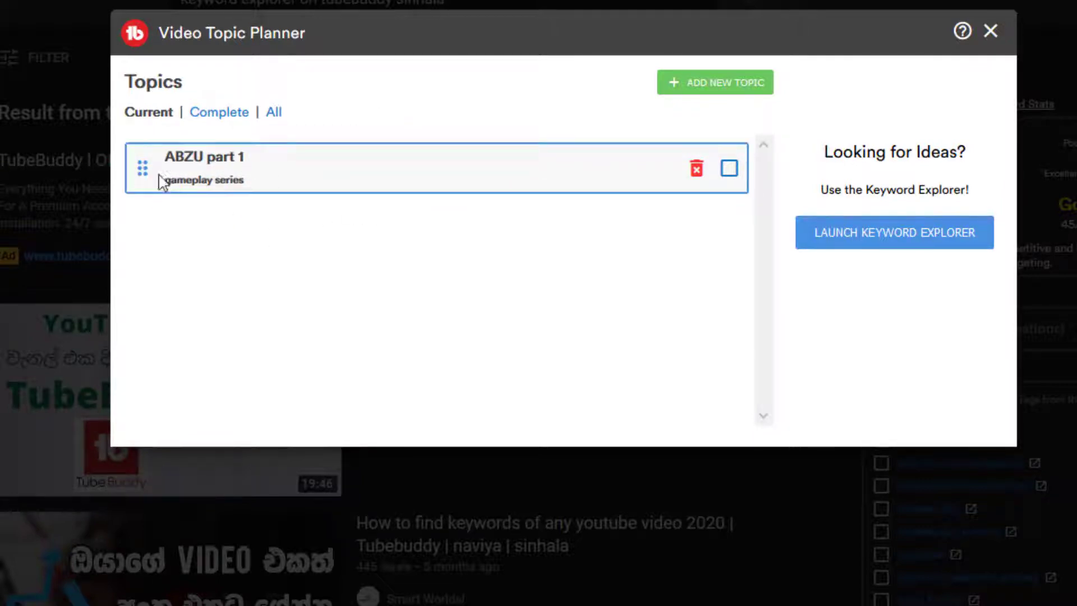
click(723, 98)
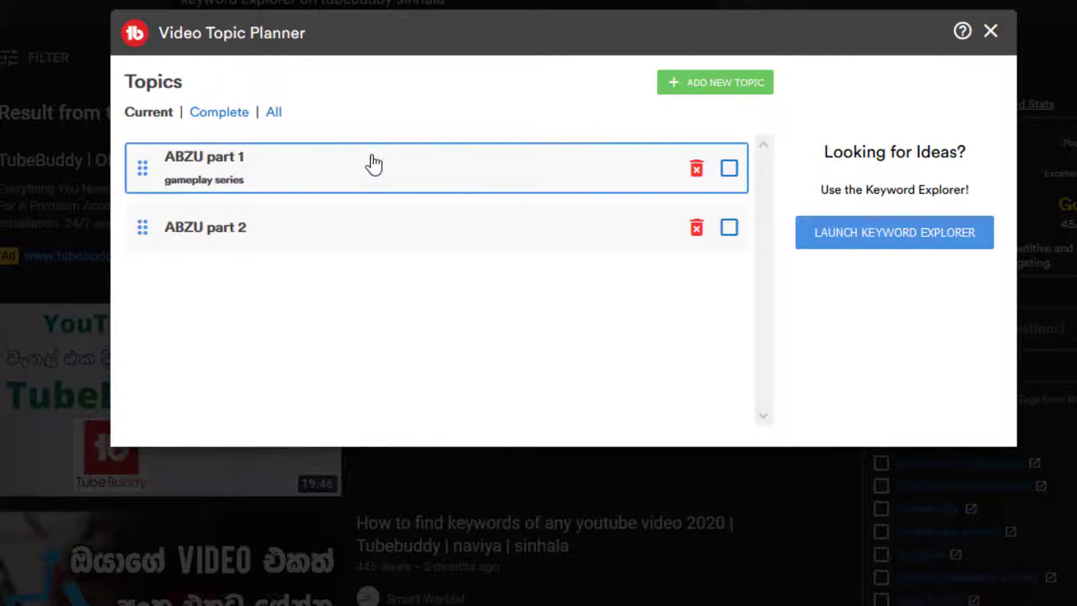
- Mark the "ABZU part 1" topic as complete and compare the complete and current topic lists
click(731, 171)
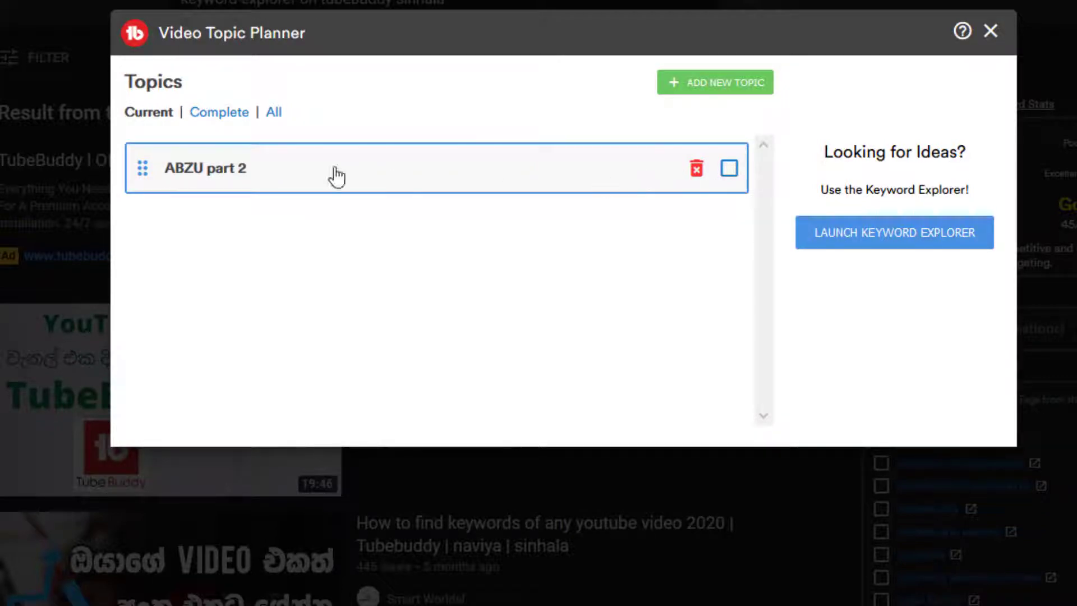
click(219, 117)
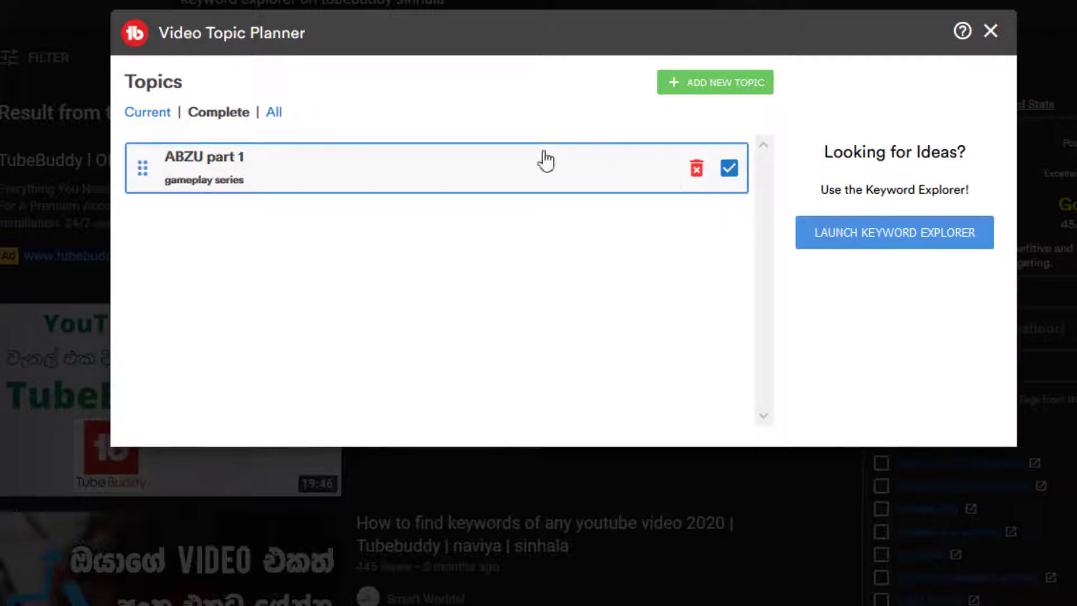
click(164, 117)
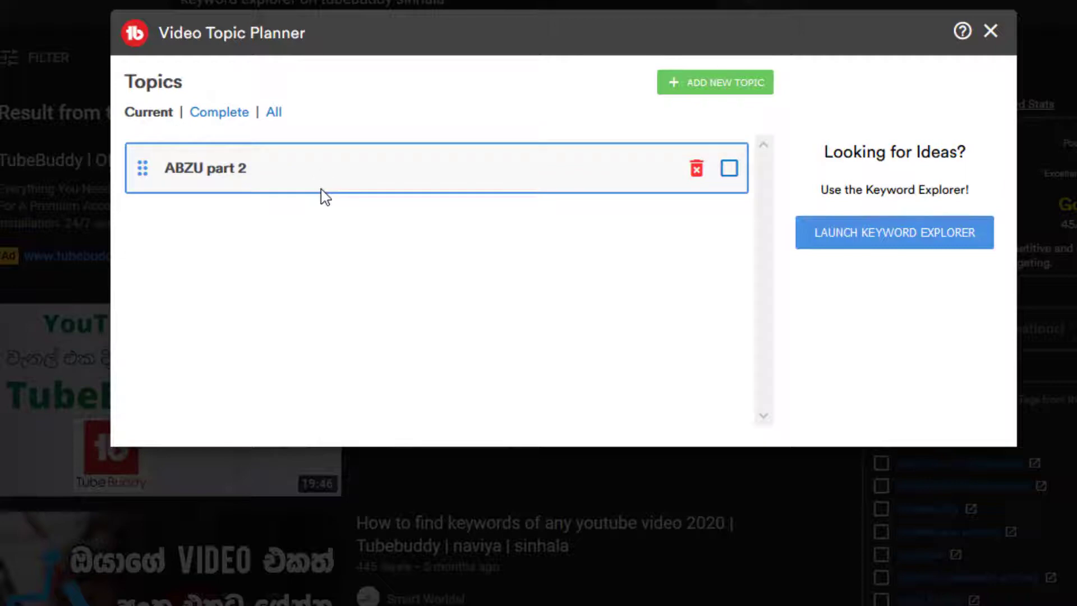
- Remove the completed mark from "ABZU part 1" and return to the current topics
click(224, 117)
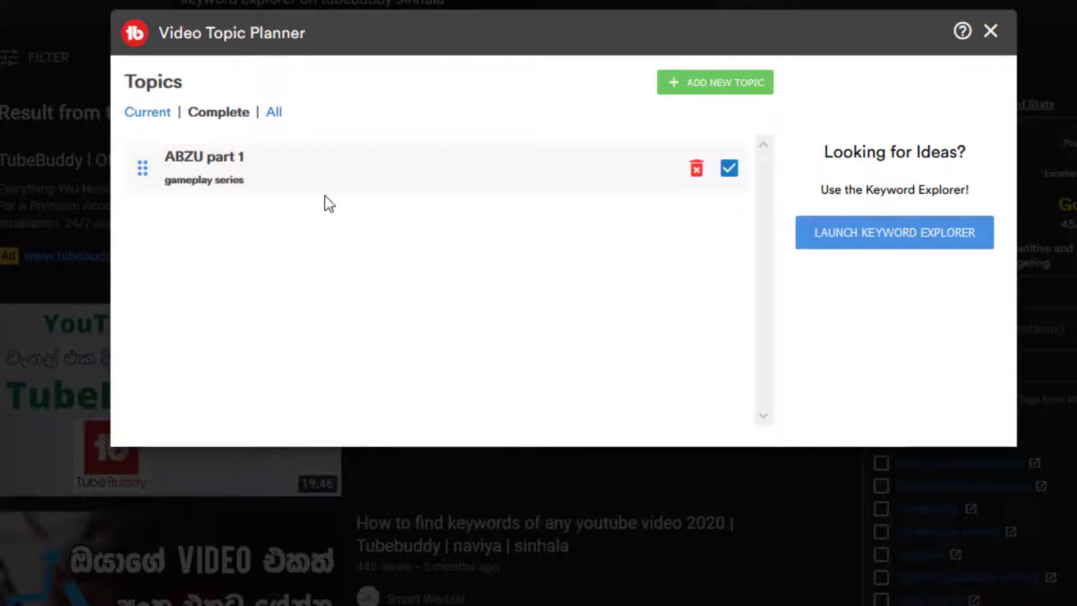
click(730, 168)
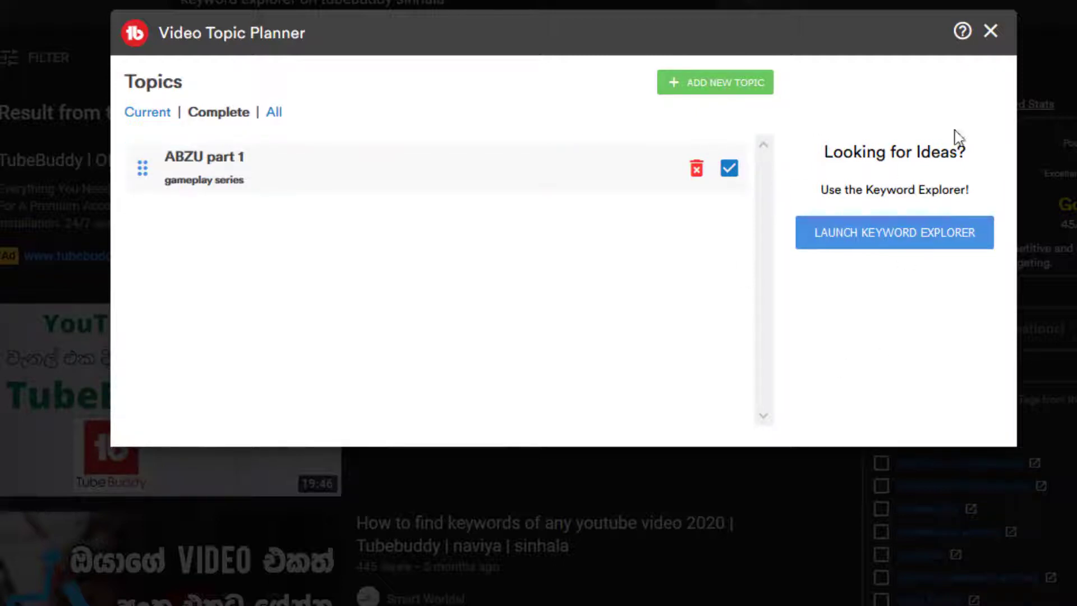
click(155, 114)
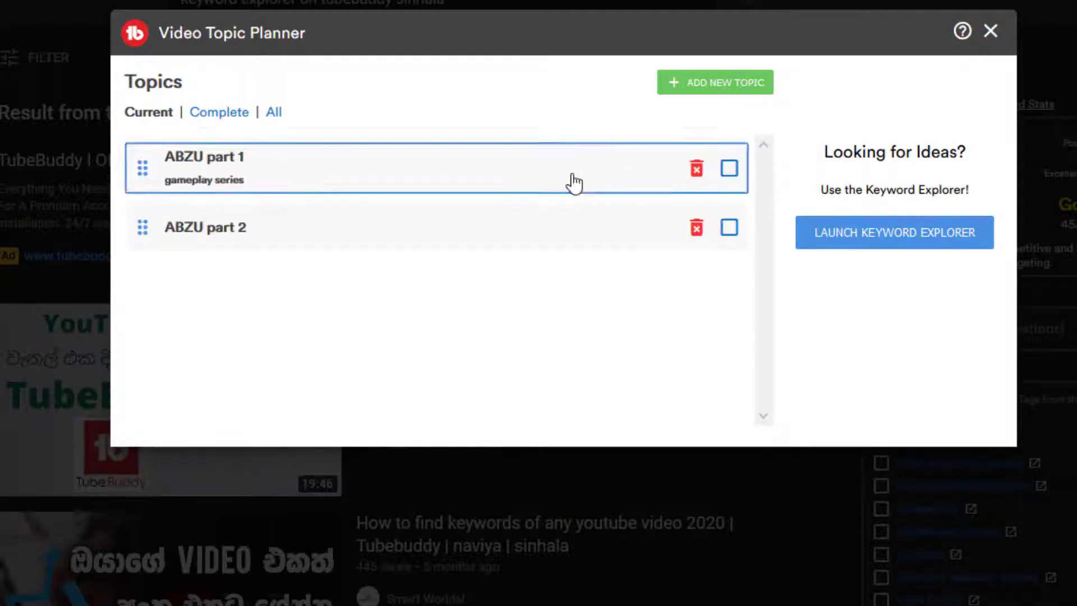
- Delete both the "ABZU part 2" and "ABZU part 1" topics and close the Video Topic Planner
click(695, 225)
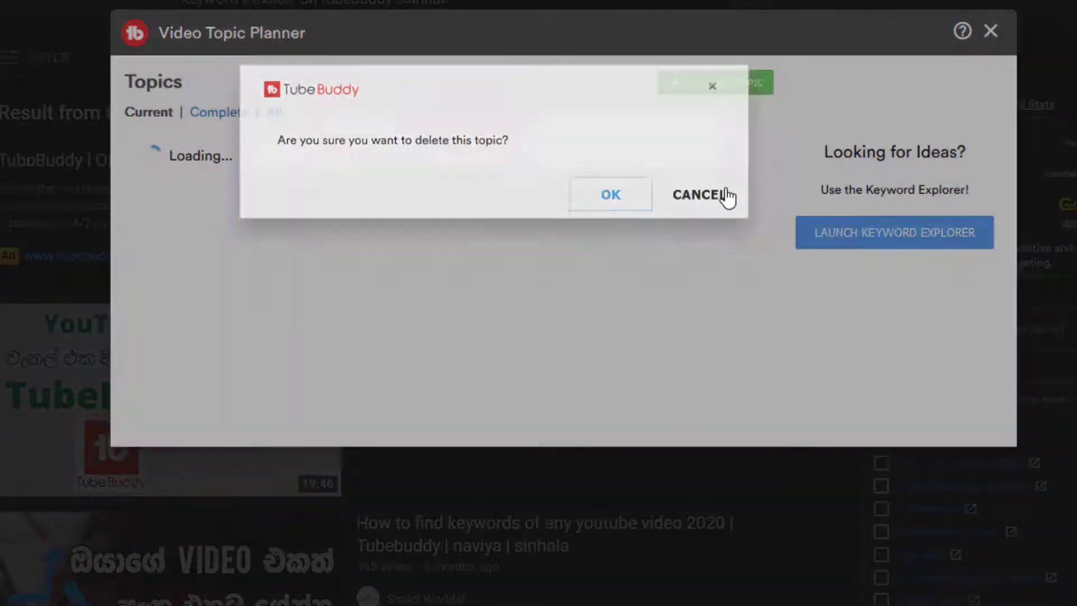
click(726, 196)
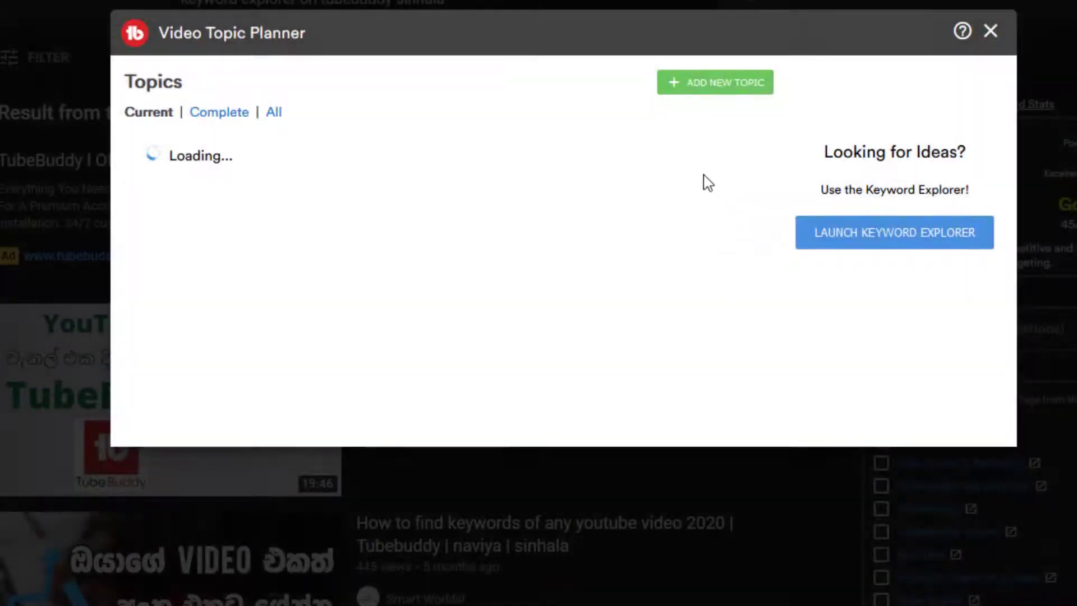
click(696, 168)
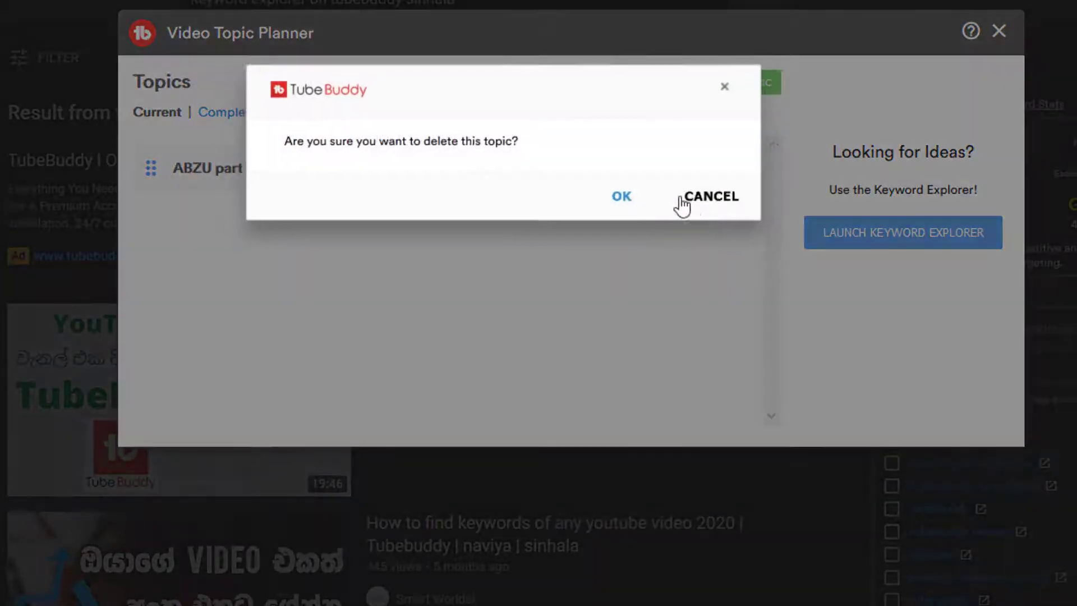
click(630, 195)
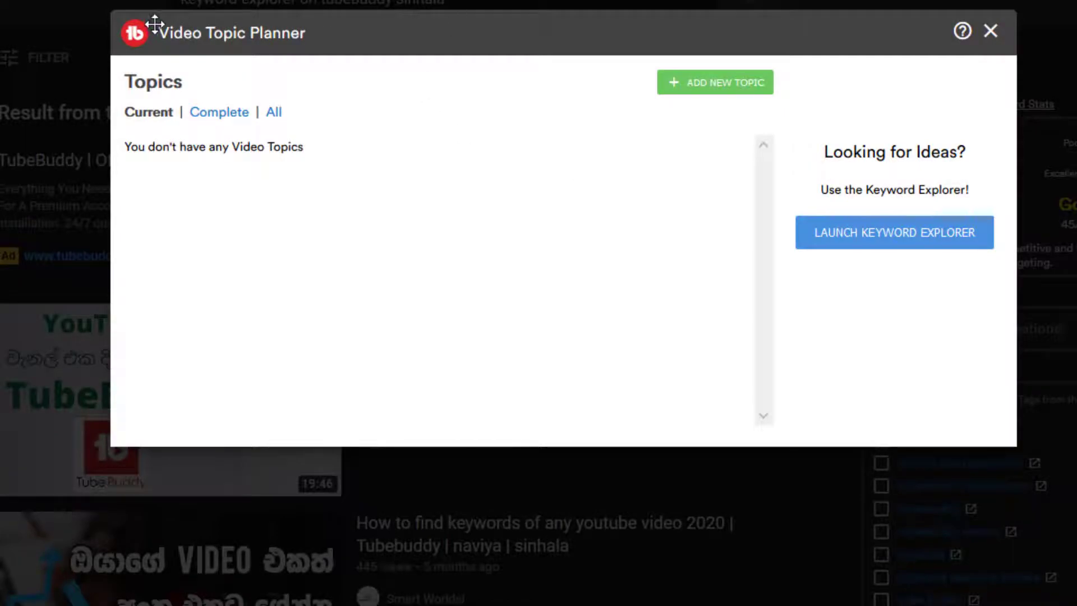
click(990, 31)
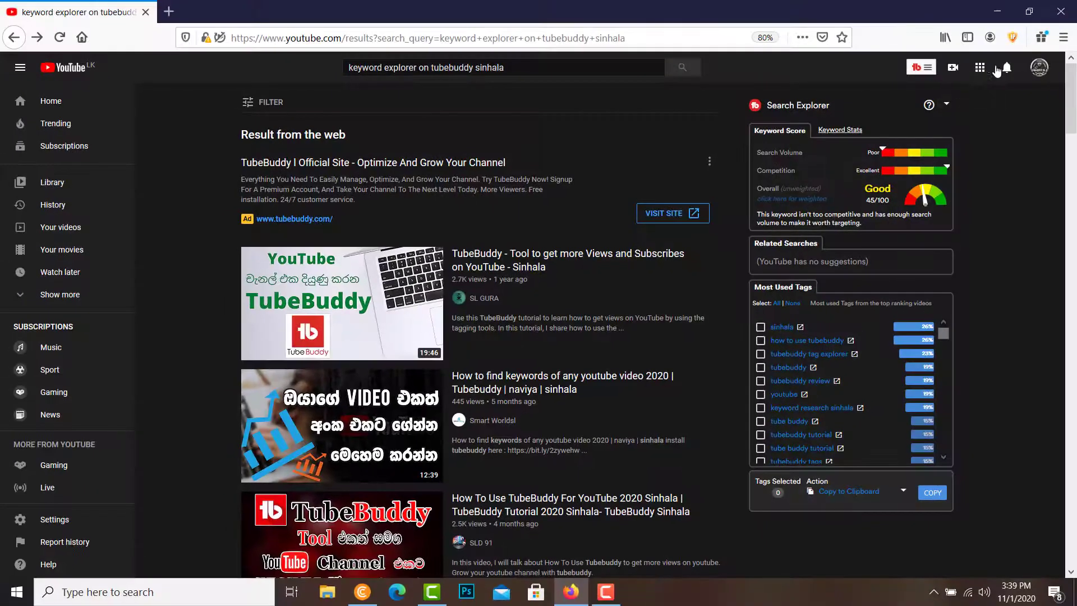
- Open the Tag Lists tool, and select and deselect the "abzu" tag in the "abzu gameplay" list
click(949, 68)
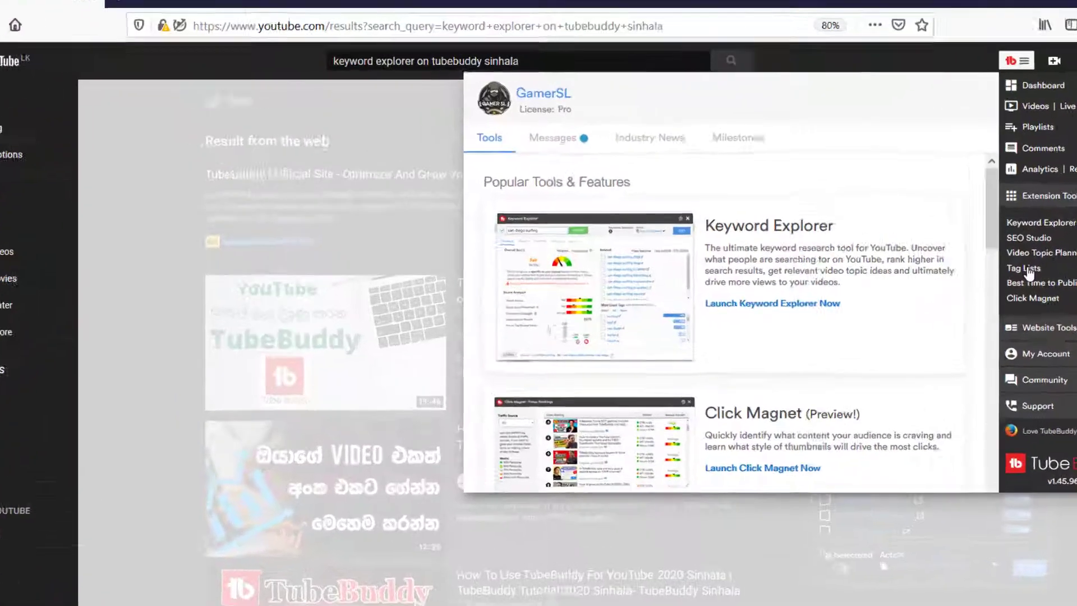
click(931, 245)
click(467, 163)
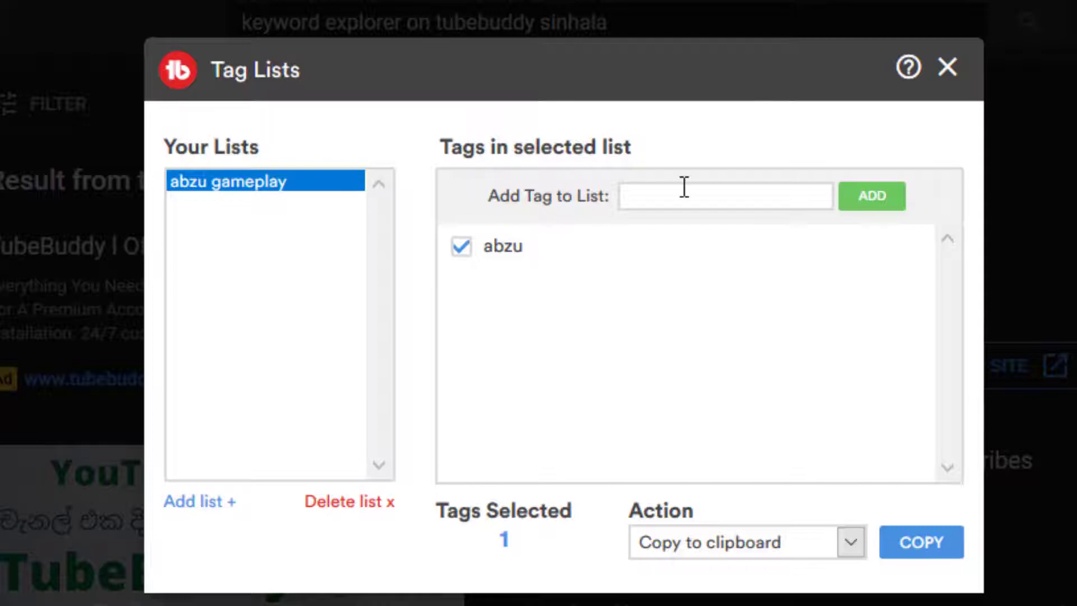
click(470, 253)
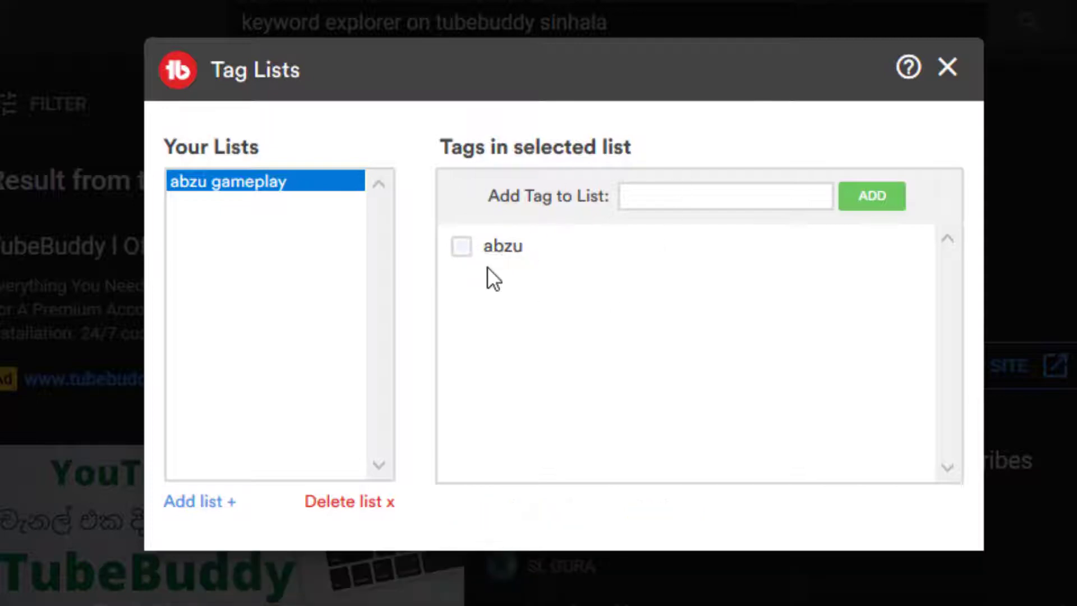
- Add the tag "abzu gameplay" to the selected tag list
click(661, 197)
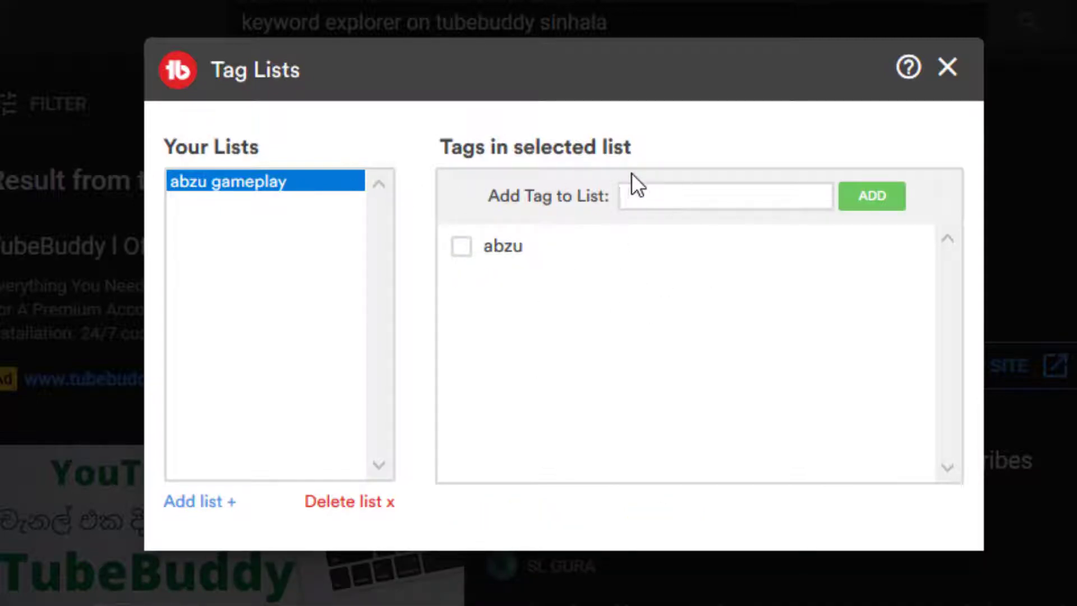
text(abzu gameplay)
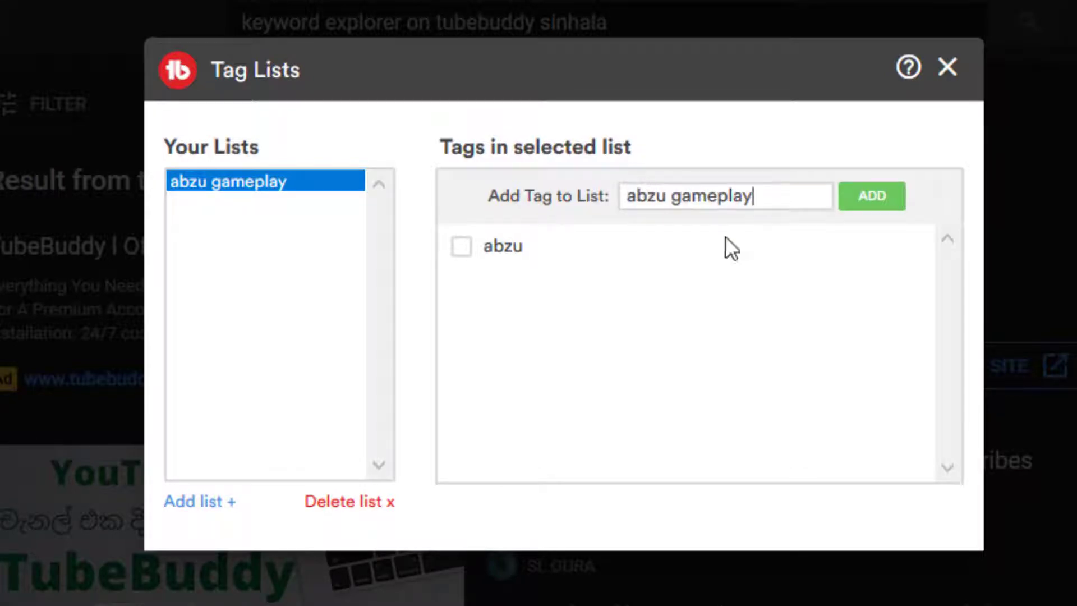
click(892, 197)
- Select both the "abzu" and "abzu gameplay" tags, and clear the selection of both
click(503, 253)
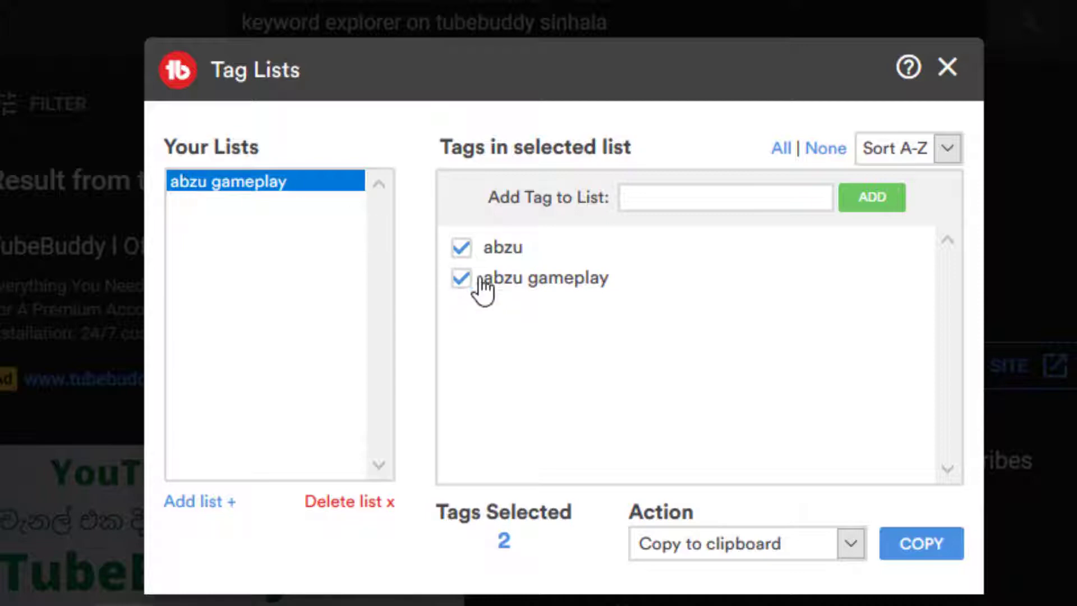
click(464, 278)
click(461, 249)
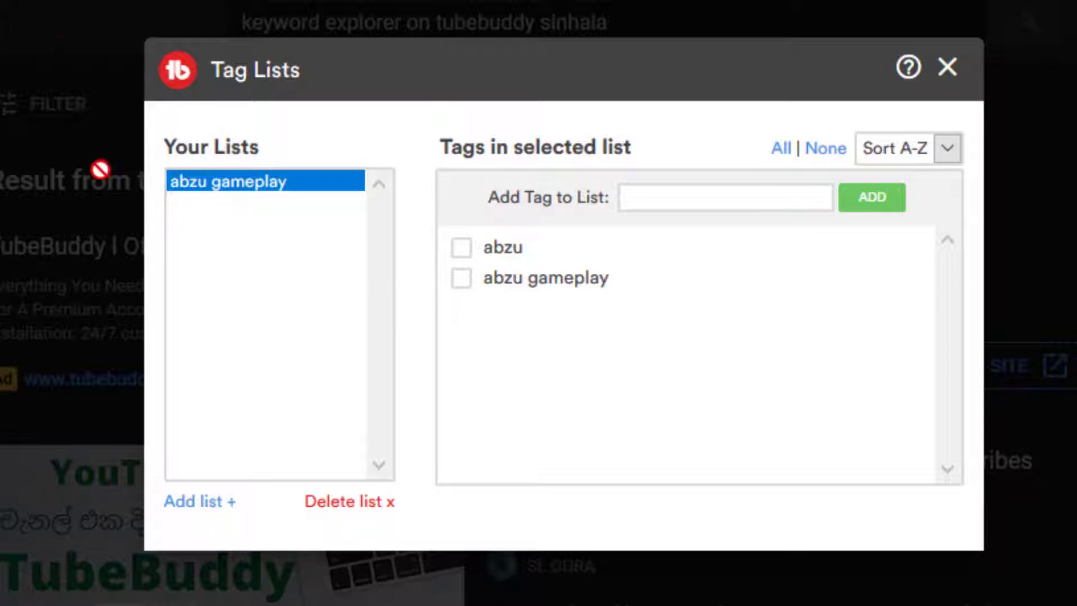
- Create a new tag list named "gamer sl" and select it
click(185, 503)
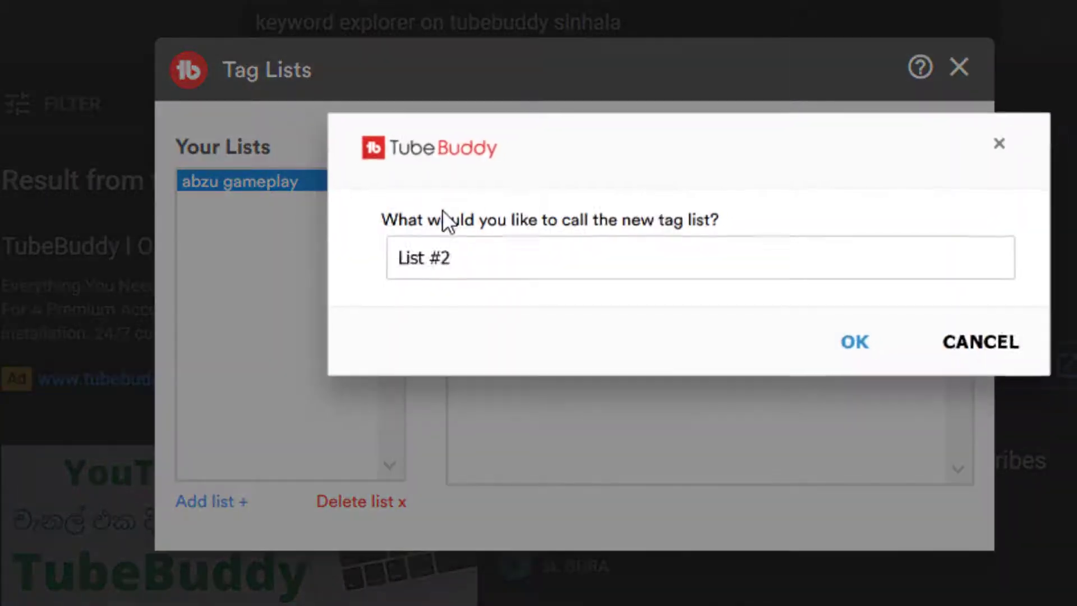
text(g)
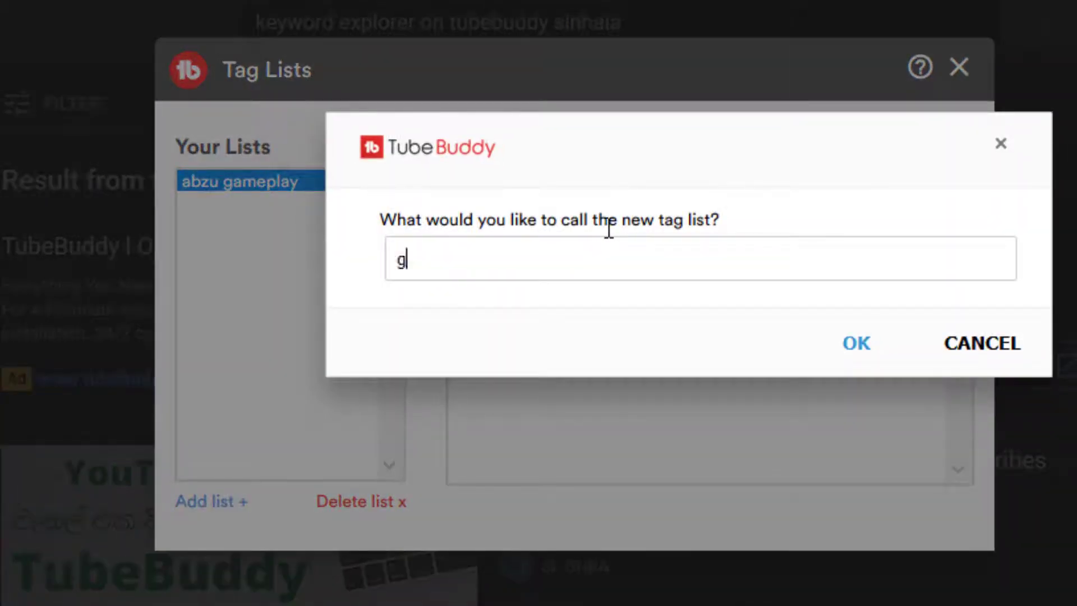
text(amer sl)
click(836, 353)
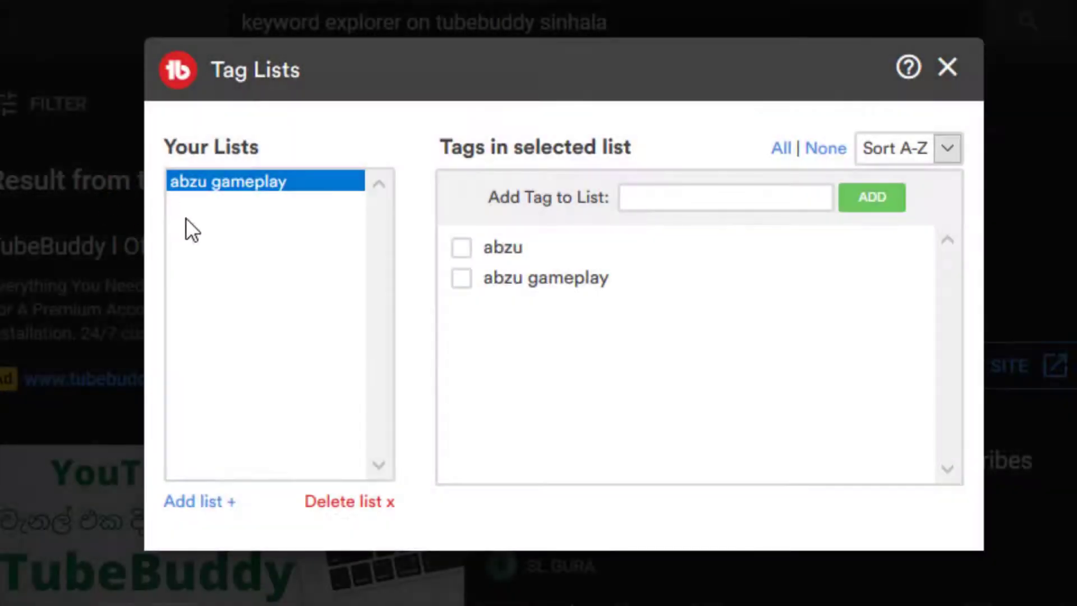
click(195, 203)
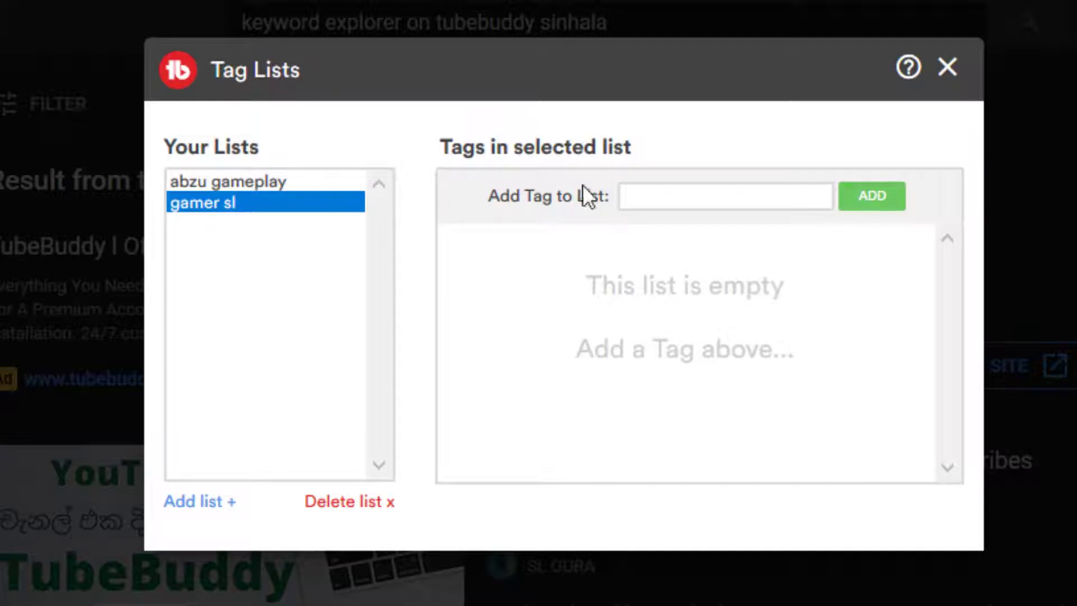
- Add the tags "gamer sl", "gamer", "gaming" and "sri lanka" to the "gamer sl" list
click(630, 195)
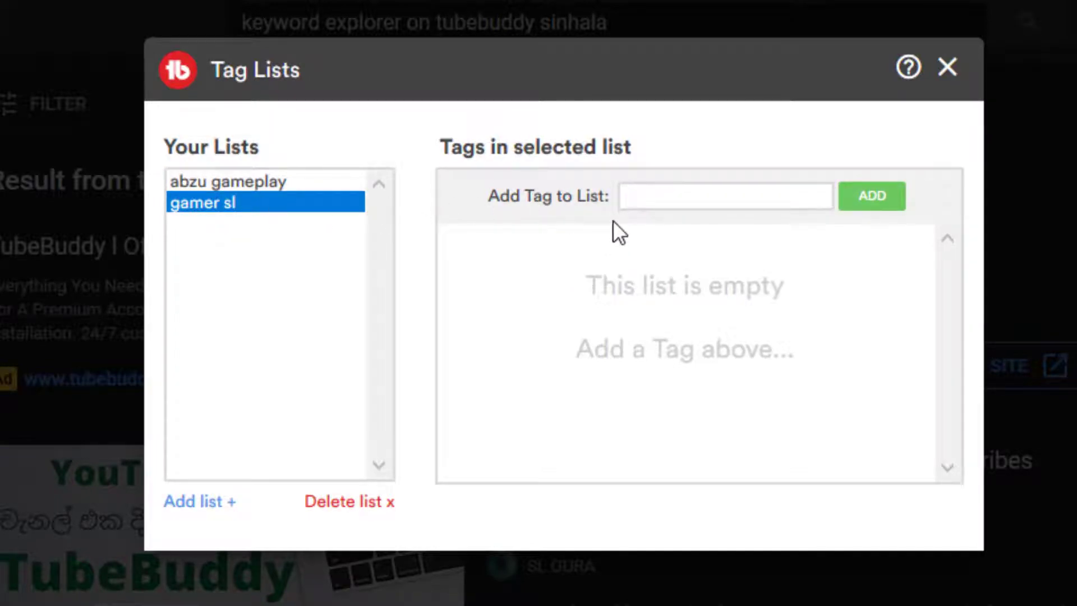
text(gamer sl)
click(858, 201)
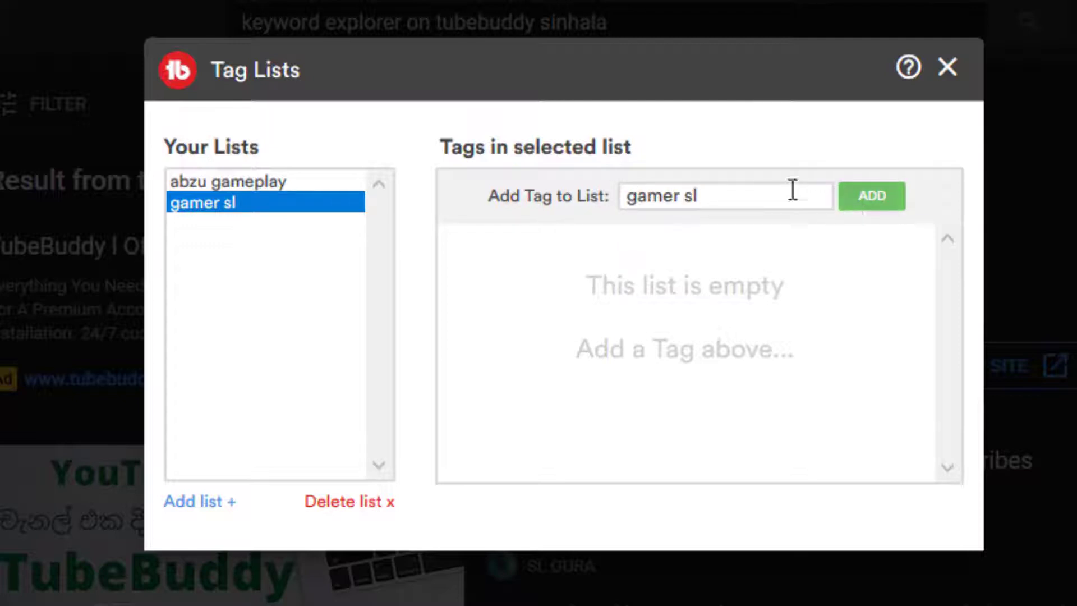
text(gamer)
key(Return)
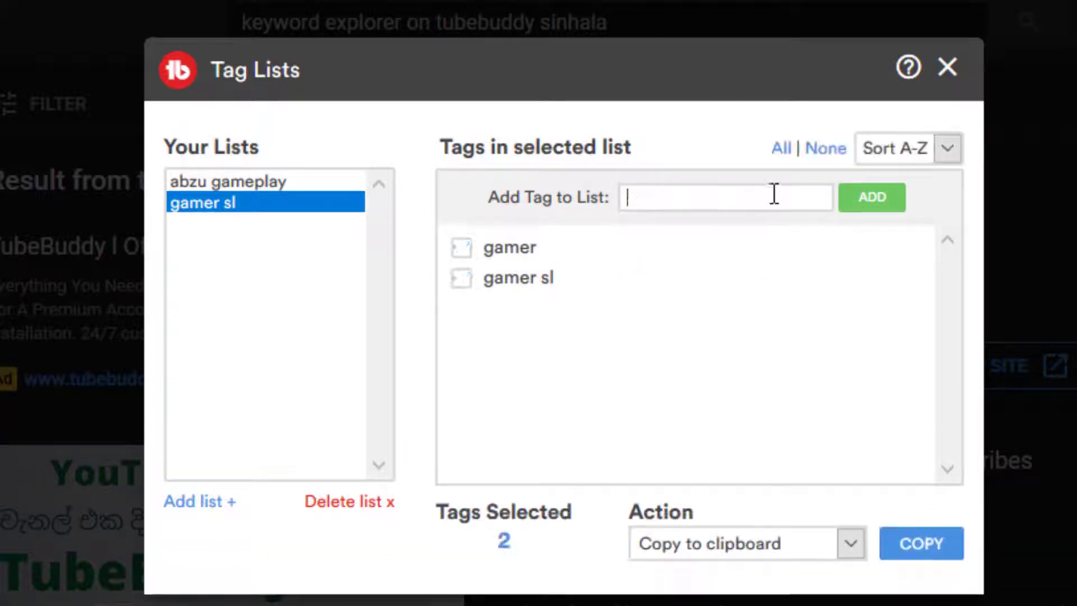
text(gaming)
key(Return)
text(sri lanka)
click(845, 207)
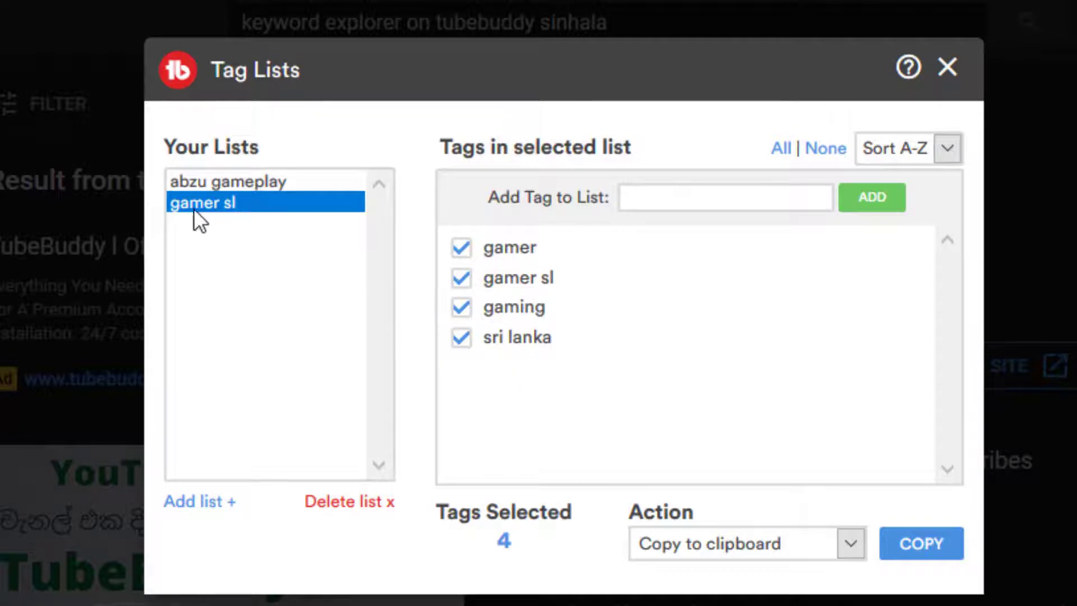
- Deselect the "gamer", "gamer sl", "gaming" and "sri lanka" tags one by one
click(463, 250)
click(461, 277)
click(461, 307)
click(461, 337)
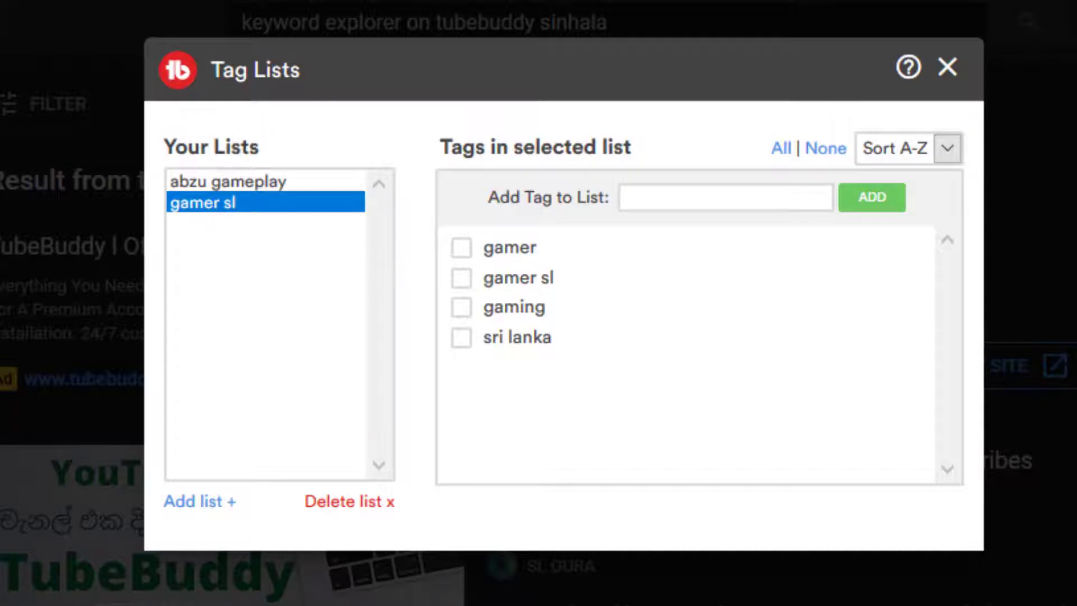
- Compare the "abzu gameplay" and "gamer sl" lists, and copy all tags of the "gamer sl" list to the clipboard
click(207, 182)
click(207, 200)
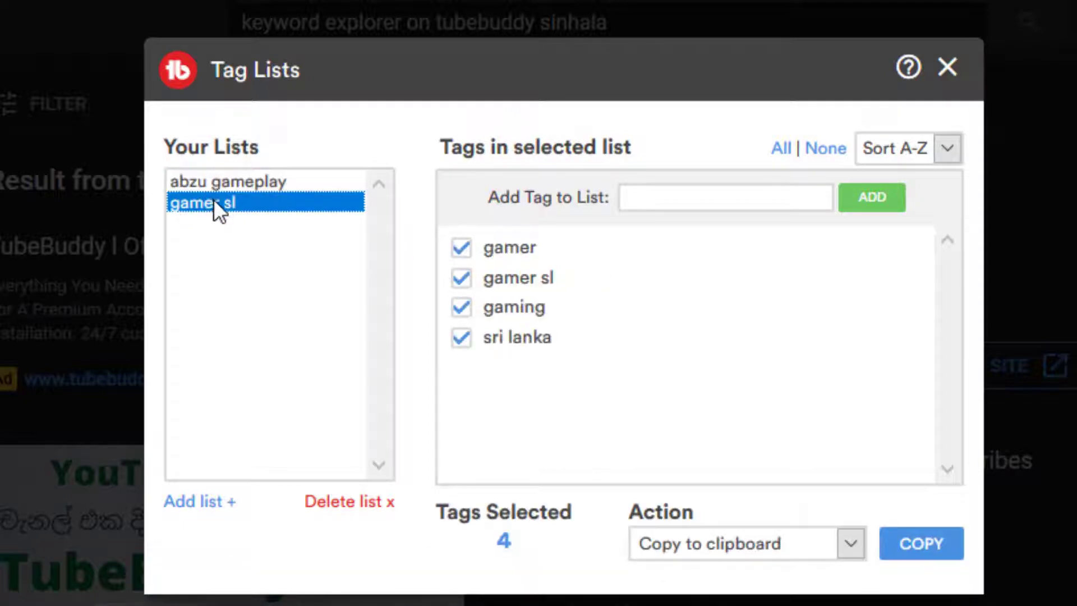
click(209, 189)
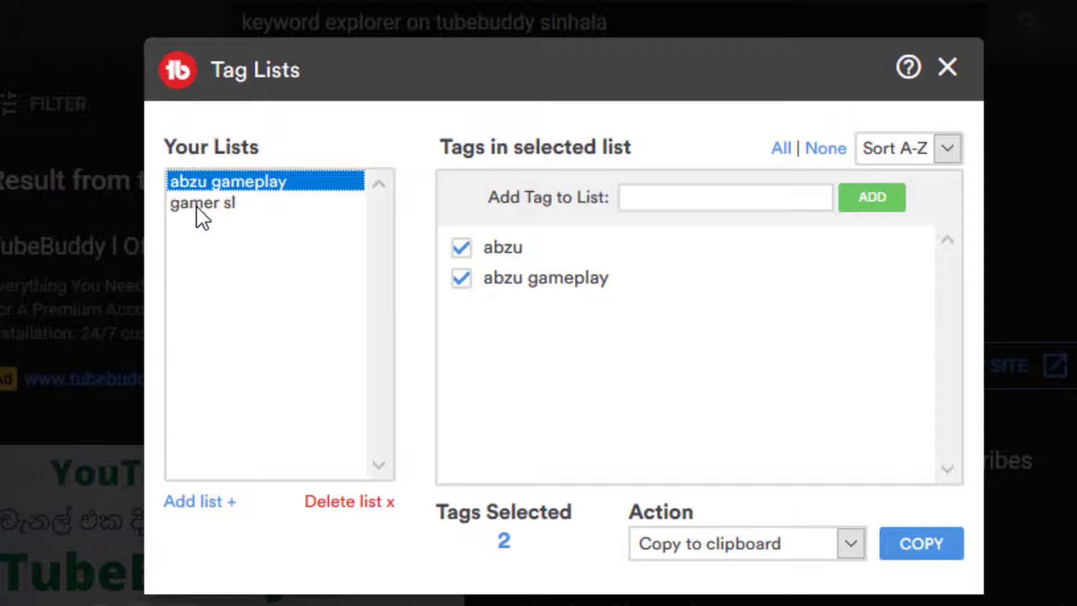
click(196, 206)
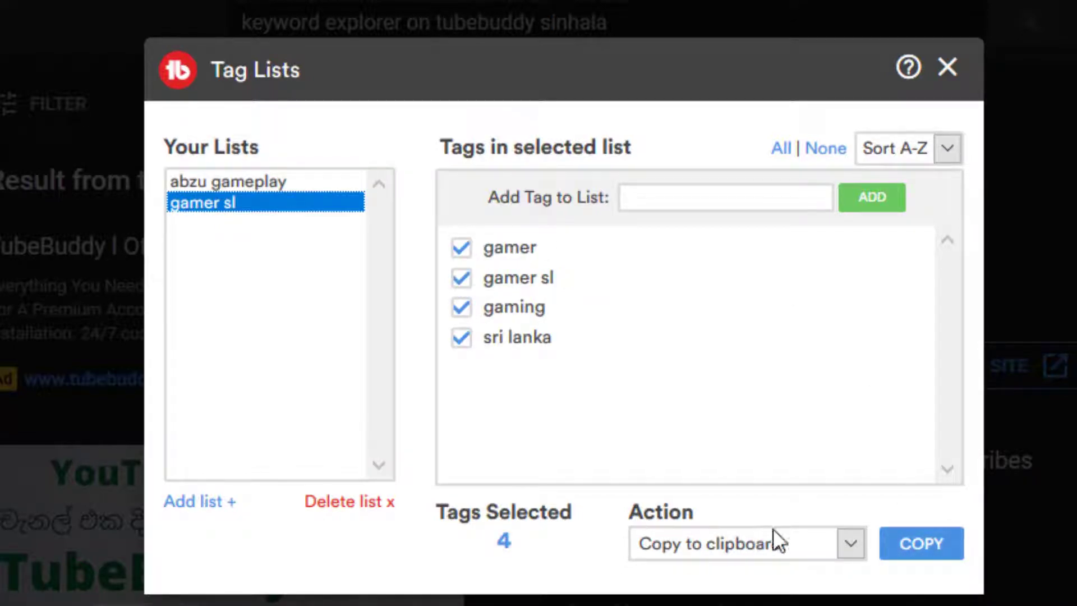
click(922, 544)
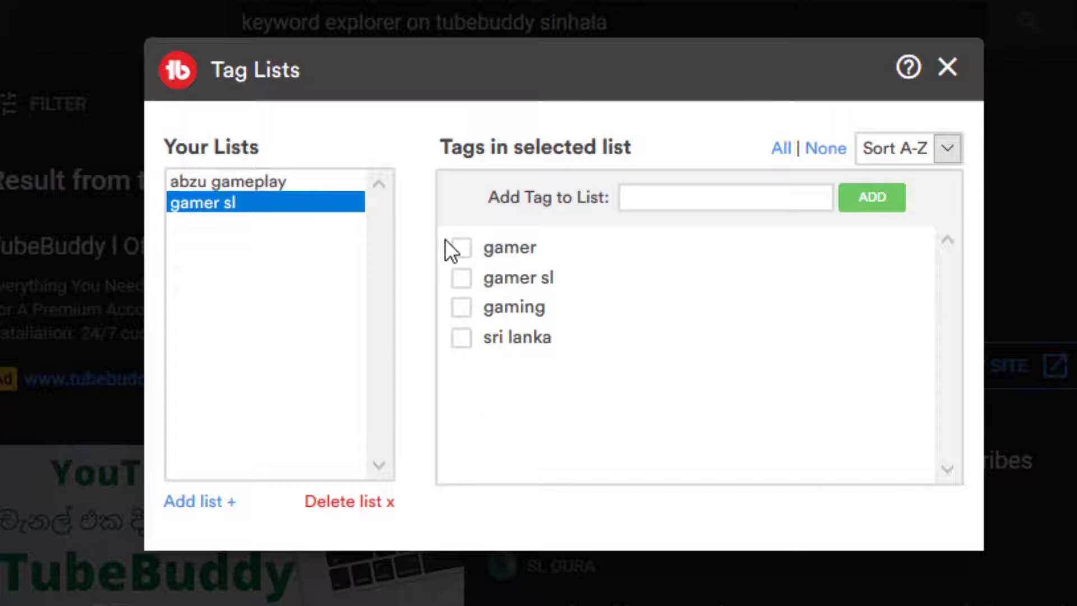
- Switch between the two tag lists, ending on "abzu gameplay", and close the Tag Lists tool
click(205, 179)
click(271, 206)
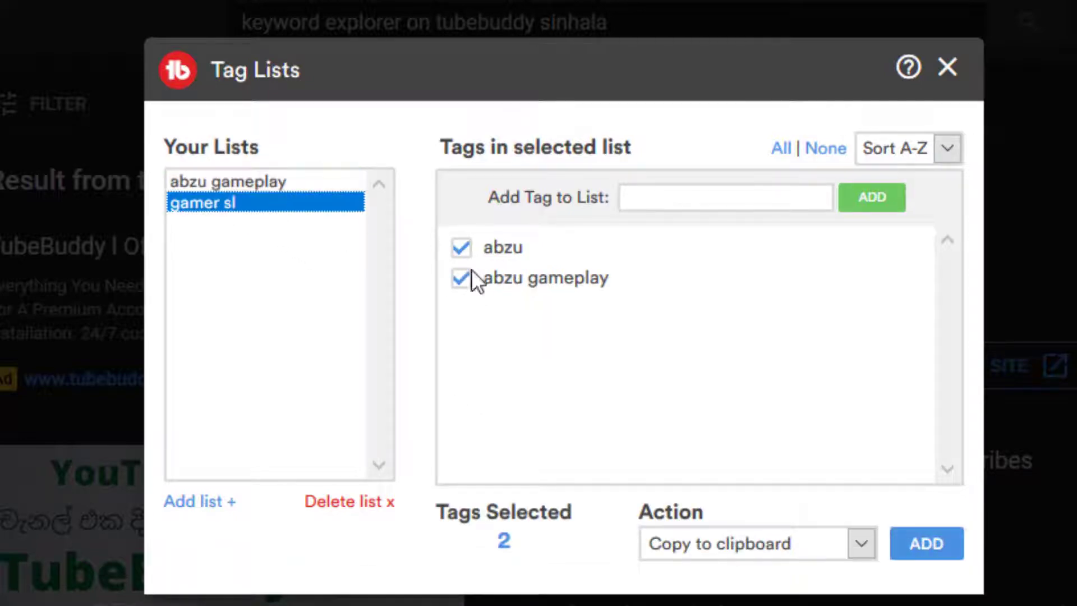
click(213, 183)
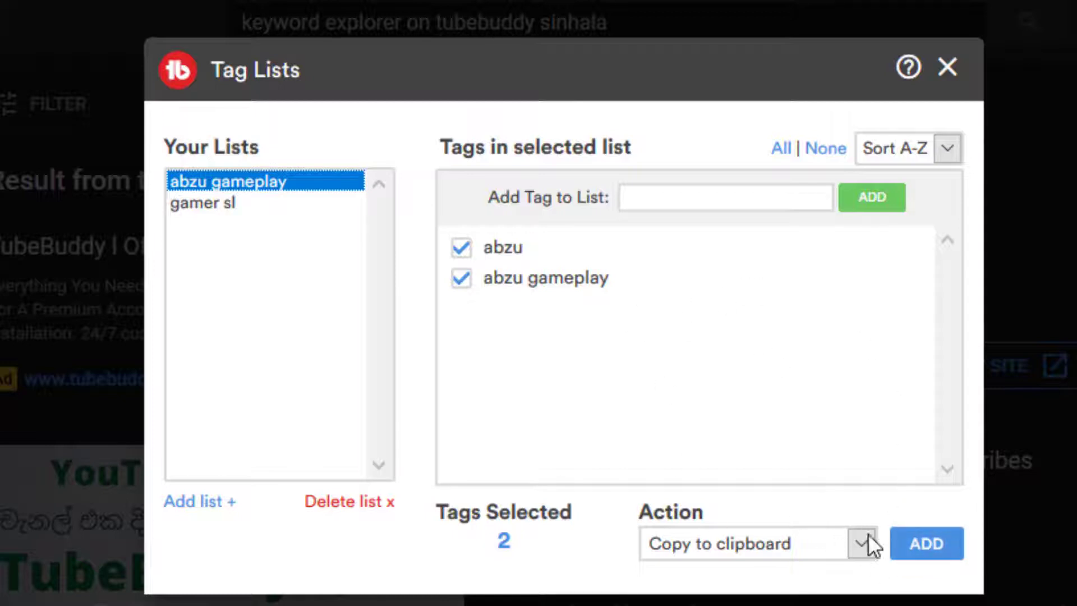
click(947, 66)
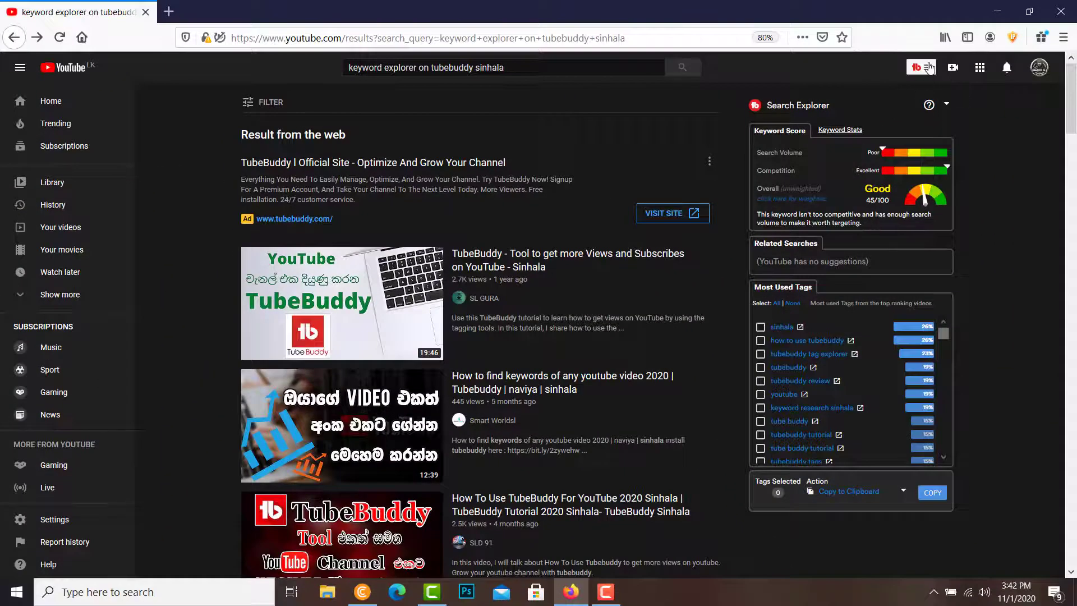
- Open Best Time to Publish, review the audience analytics and TubeBuddy recommendations, dismiss the survey, and return to the YouTube channel page
click(929, 68)
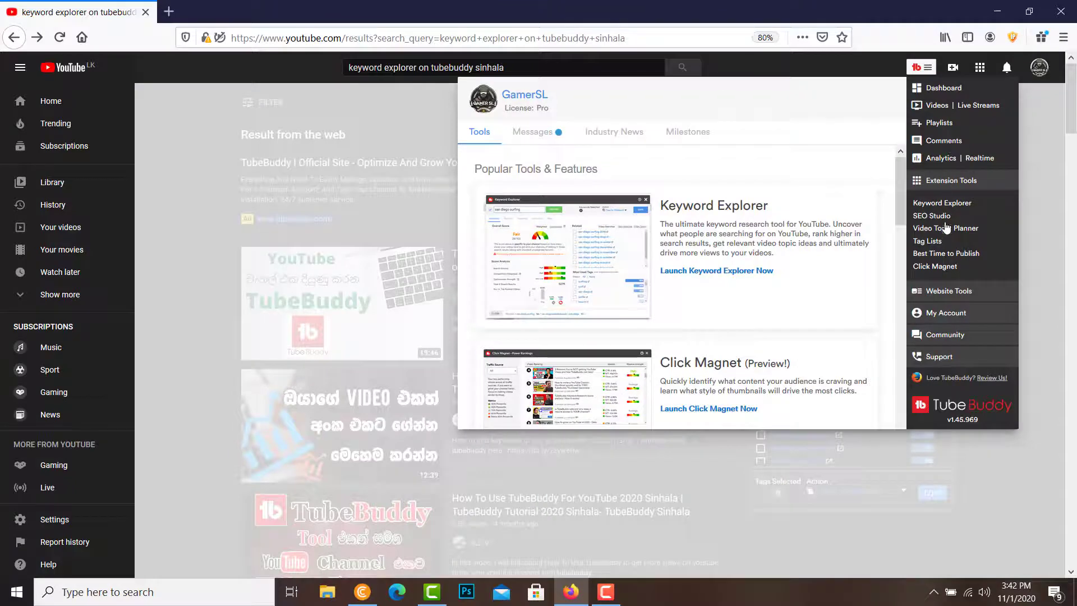
click(939, 256)
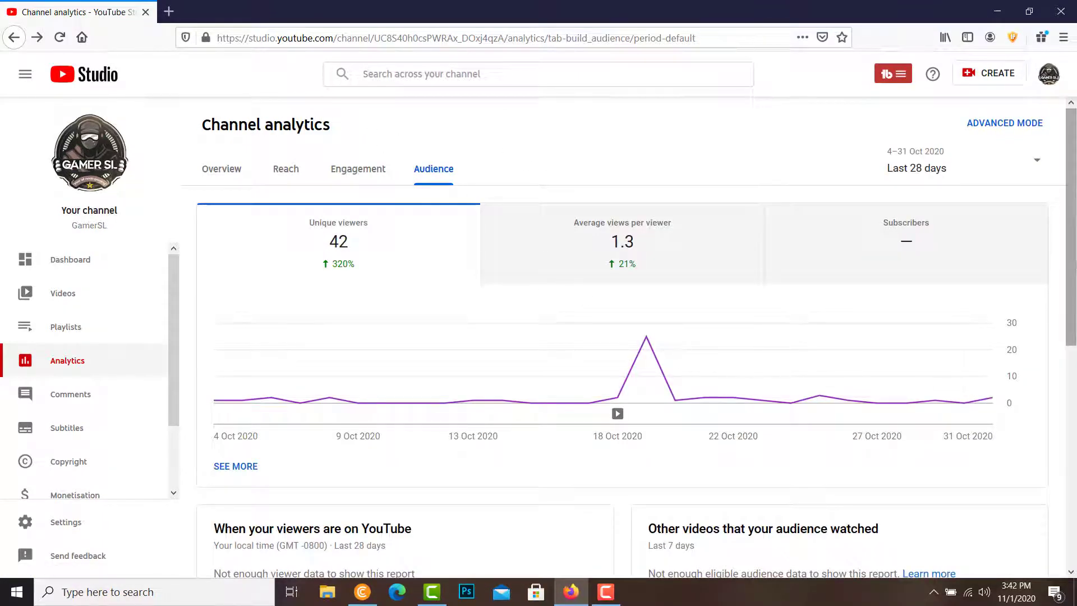
scroll(1071, 253, down, 4)
scroll(1070, 253, up, 2)
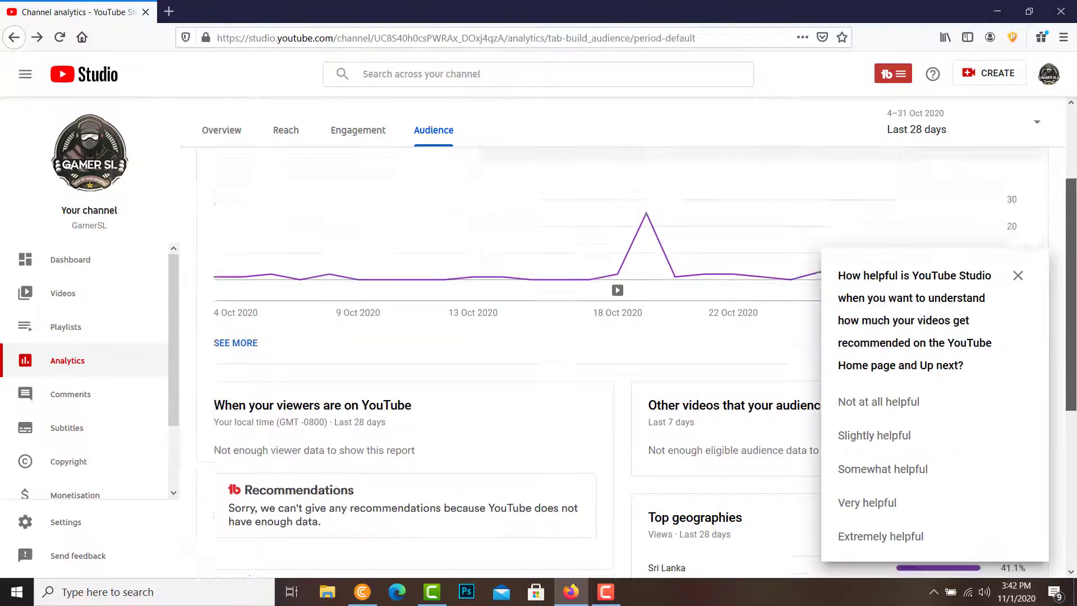
scroll(1071, 252, up, 2)
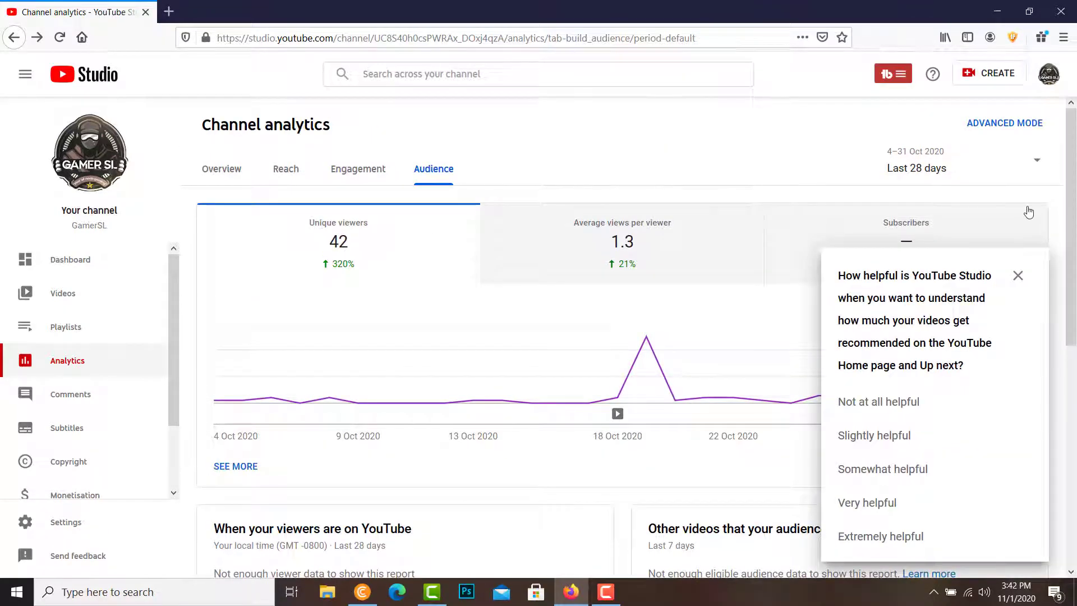
scroll(1028, 212, down, 3)
drag(329, 462, 230, 425)
click(344, 454)
scroll(1070, 249, up, 3)
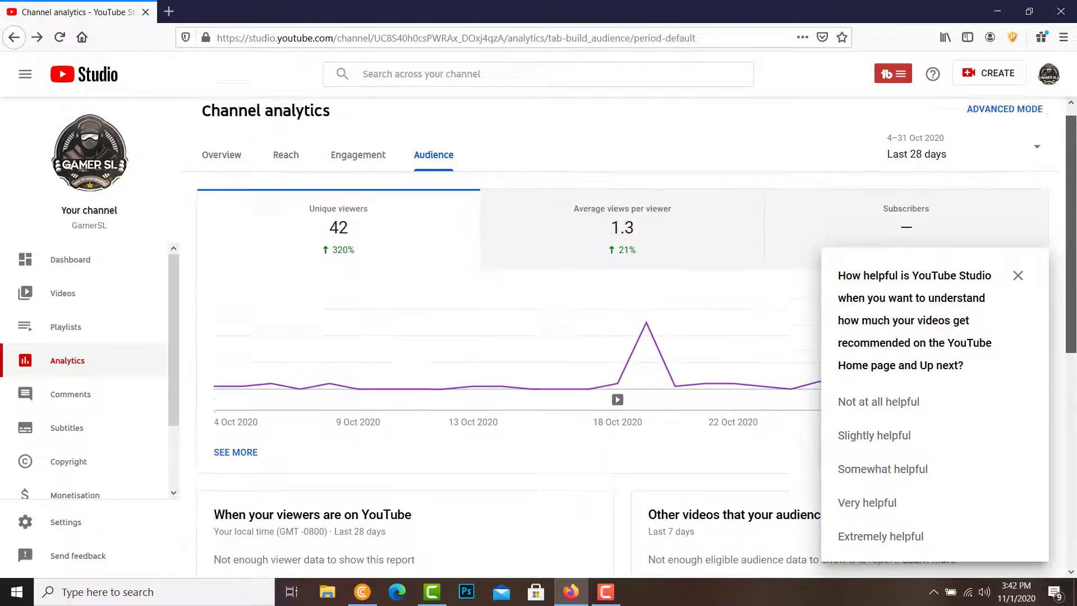
click(1017, 275)
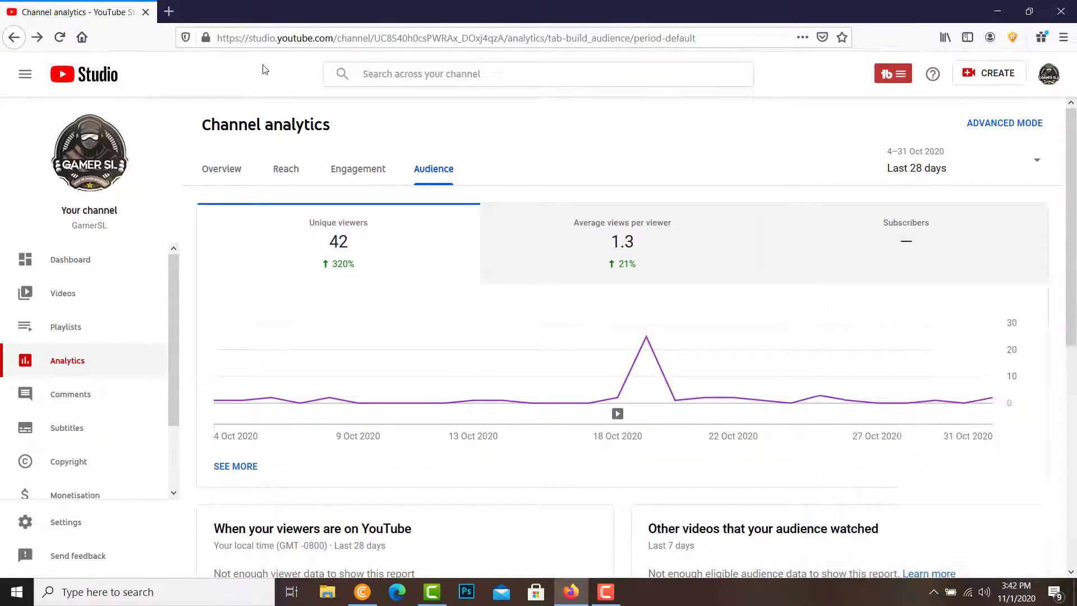
click(8, 39)
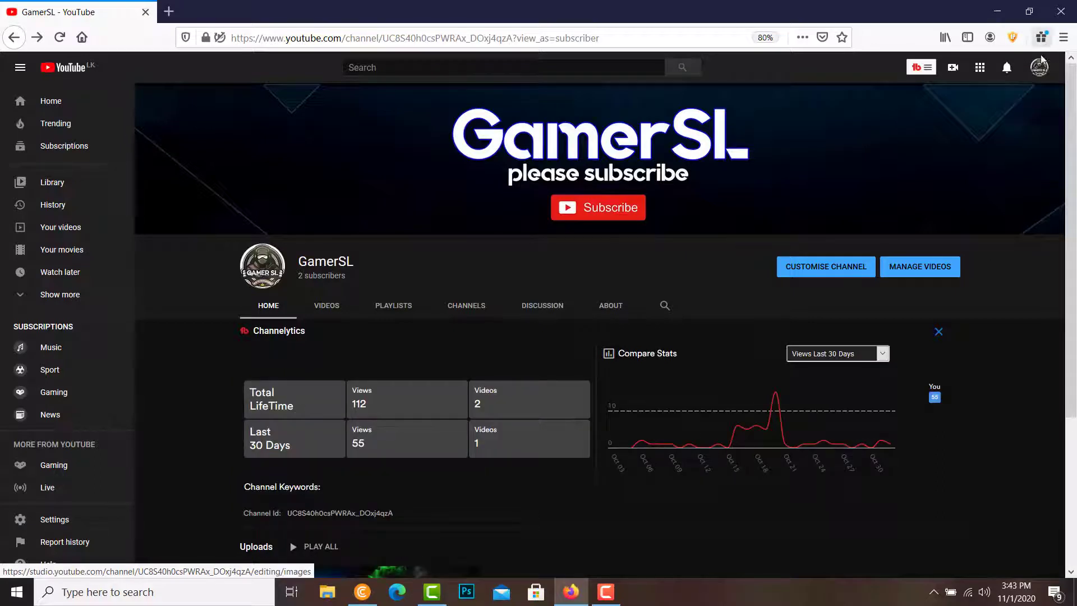
- Launch the Click Magnet extension tool, view its introduction, close it and return to the YouTube channel page
click(929, 69)
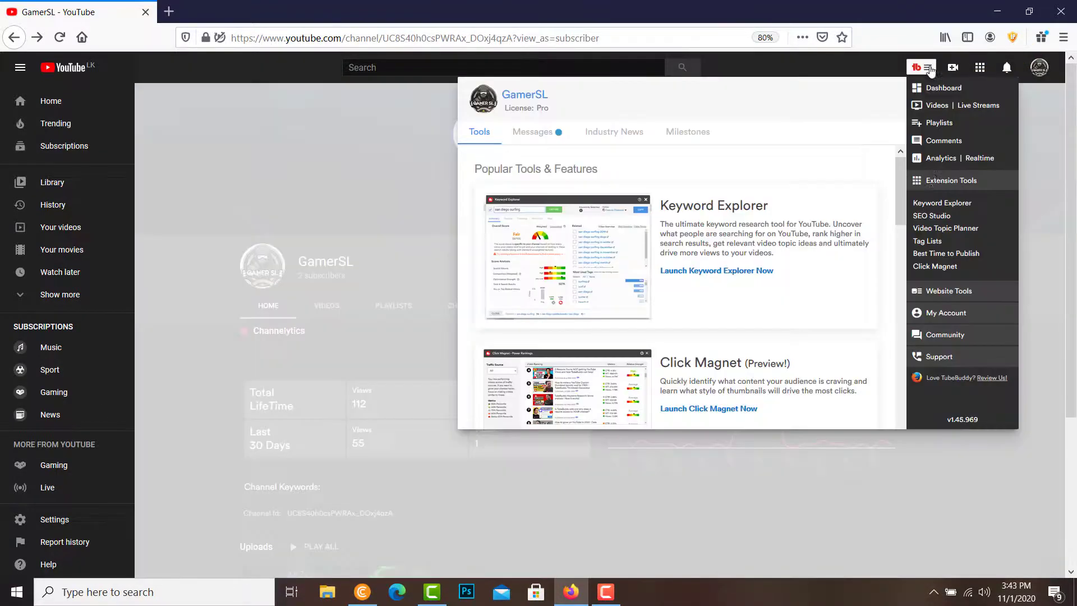
click(932, 268)
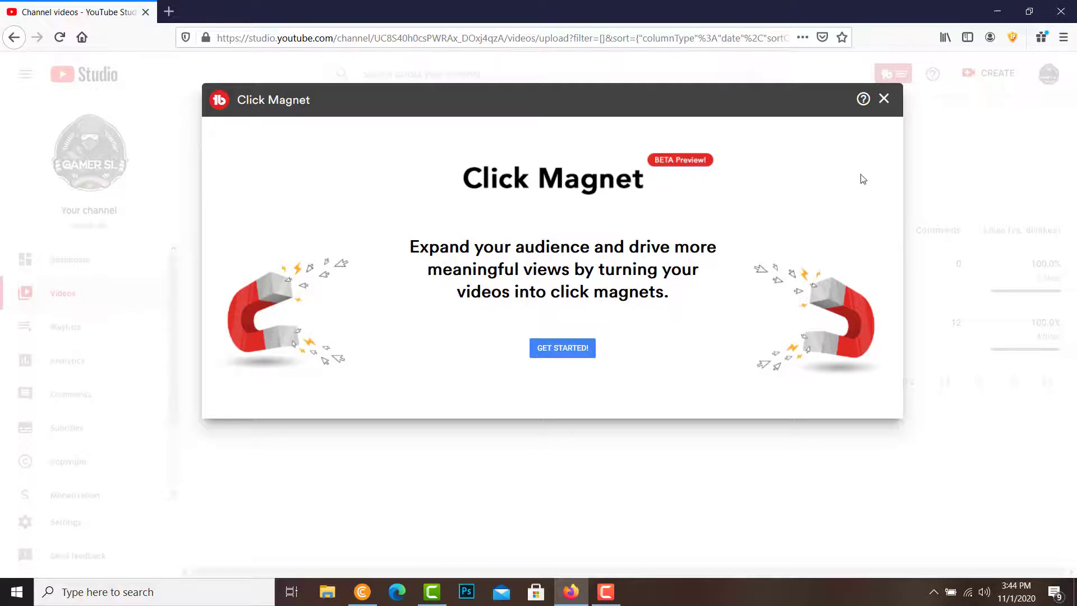
click(884, 99)
click(18, 37)
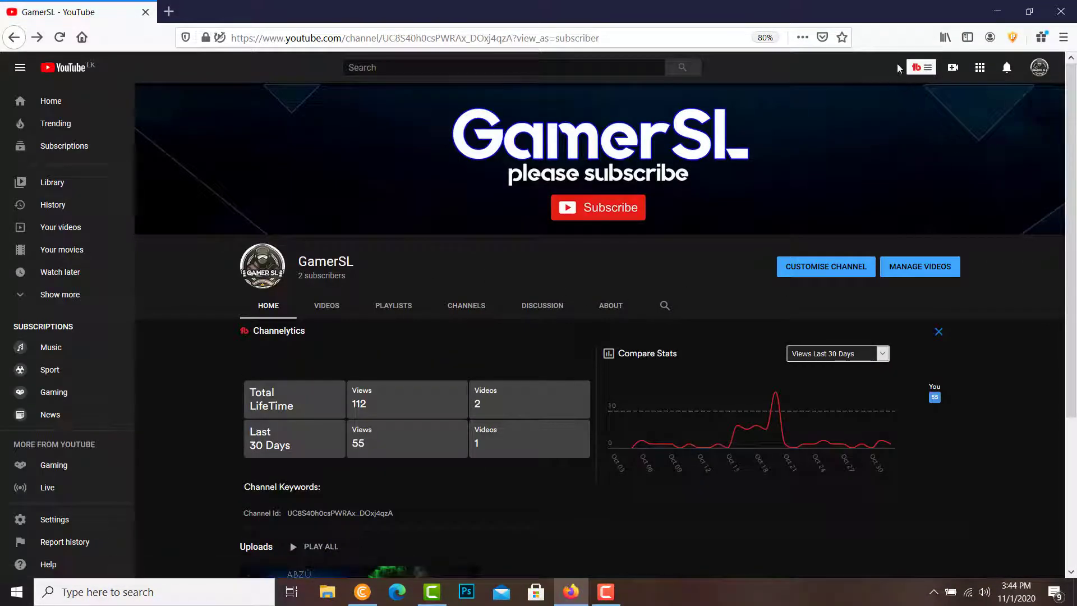
- Collapse the Extension Tools, expand the Website Tools and open Launch Pad
click(927, 68)
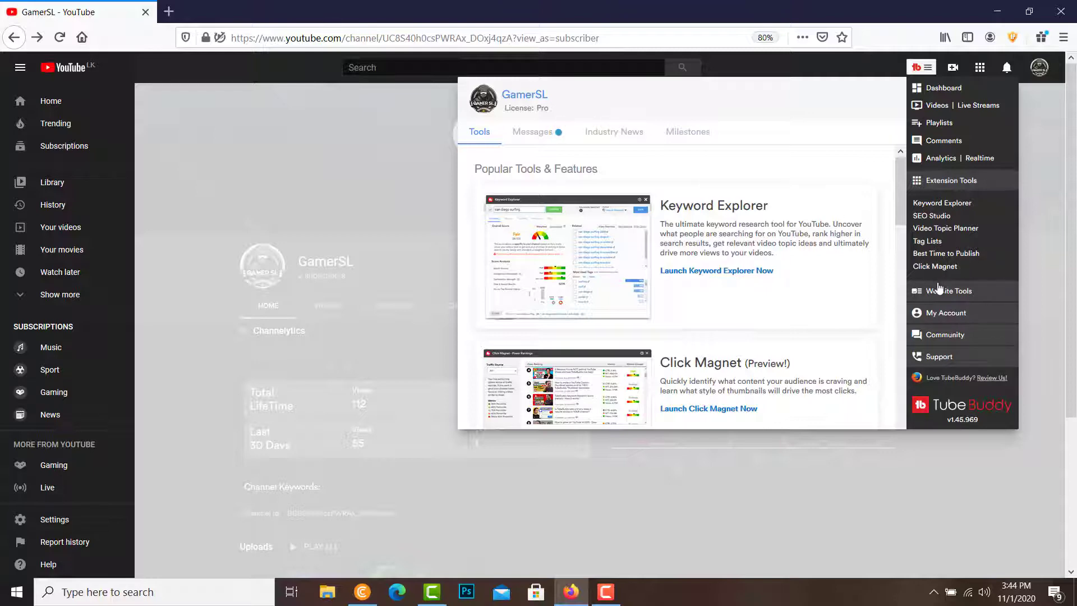
click(946, 187)
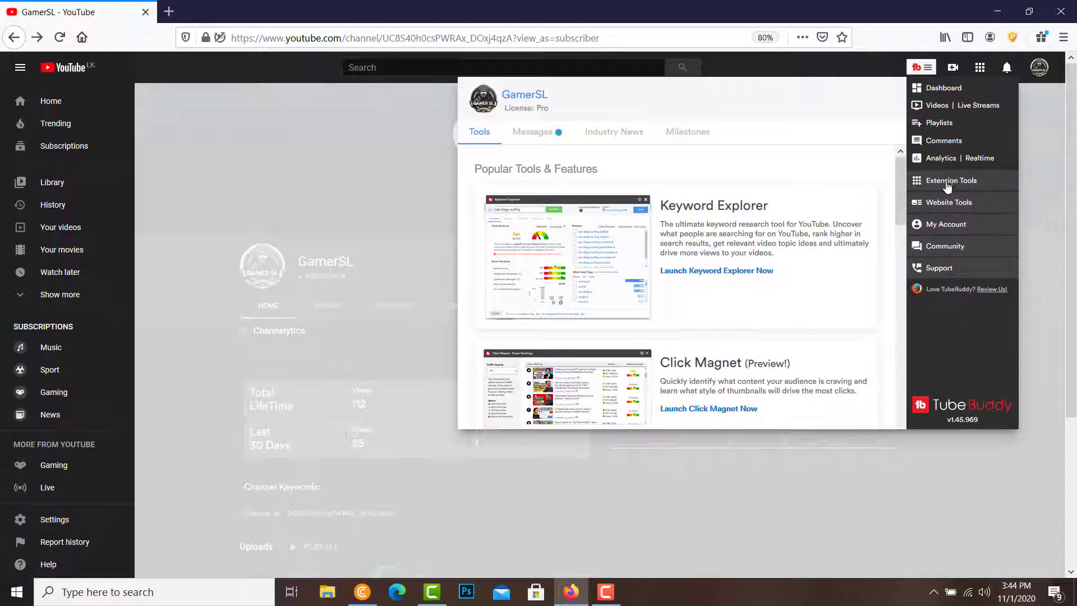
click(945, 204)
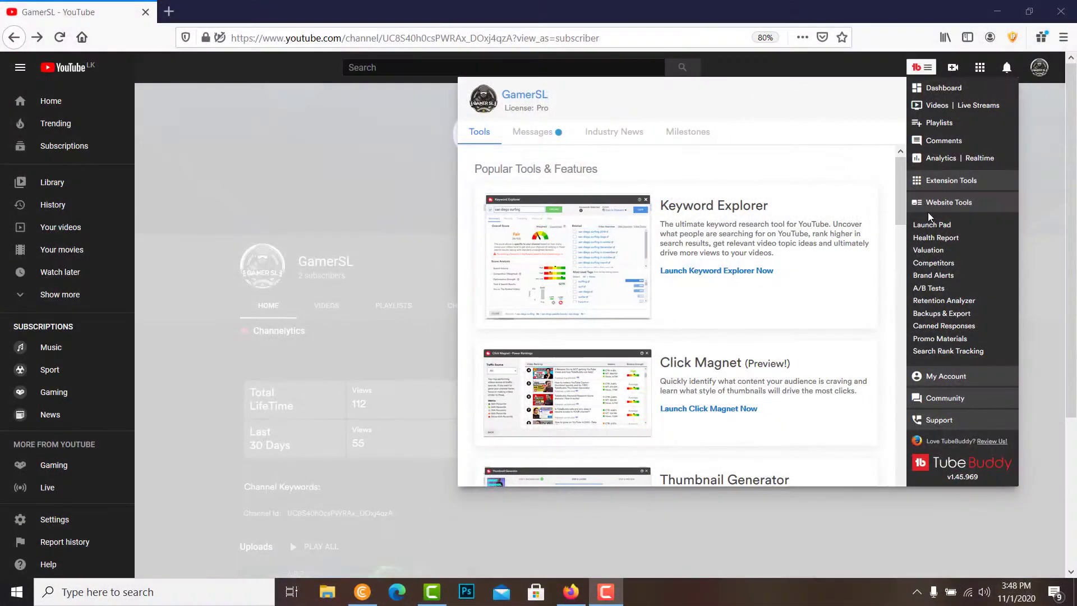
click(932, 224)
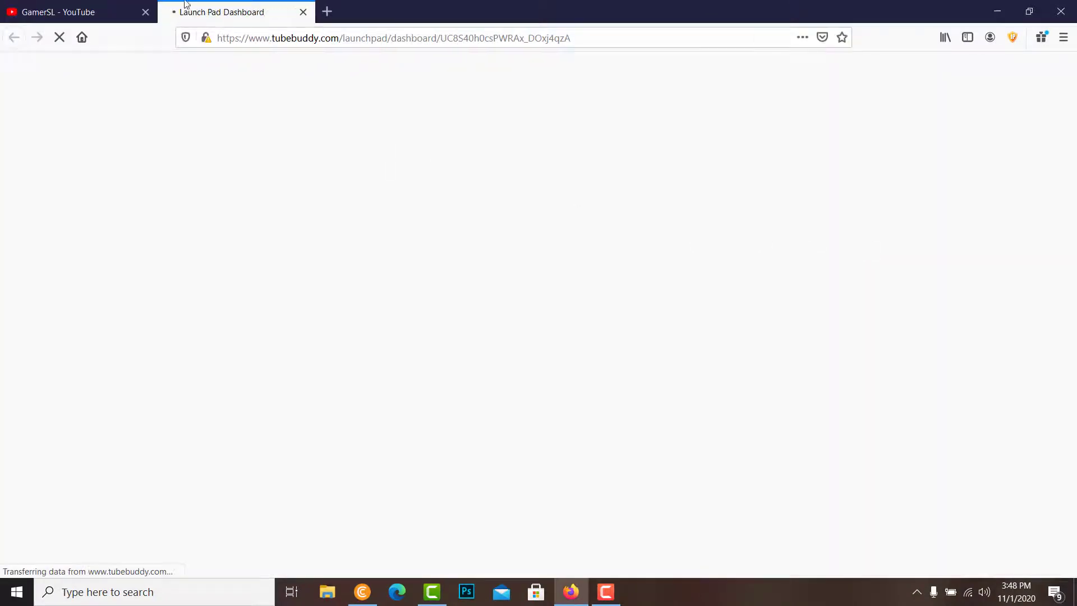
- Look back at TubeBuddy's tool list on the YouTube page, and go from the Launch Pad Dashboard to the TubeBuddy account home
click(95, 4)
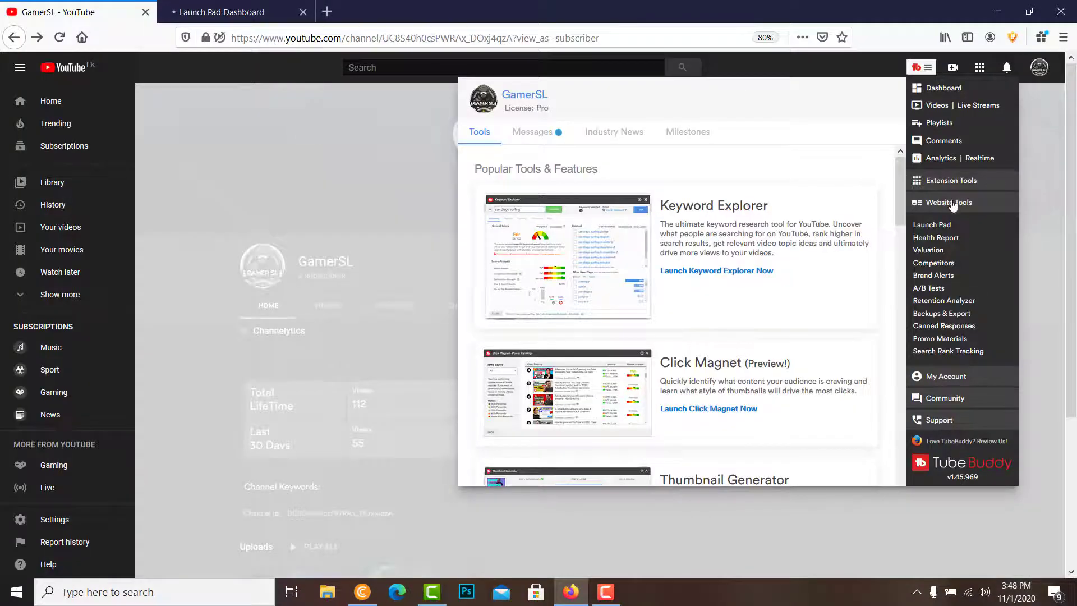
click(222, 12)
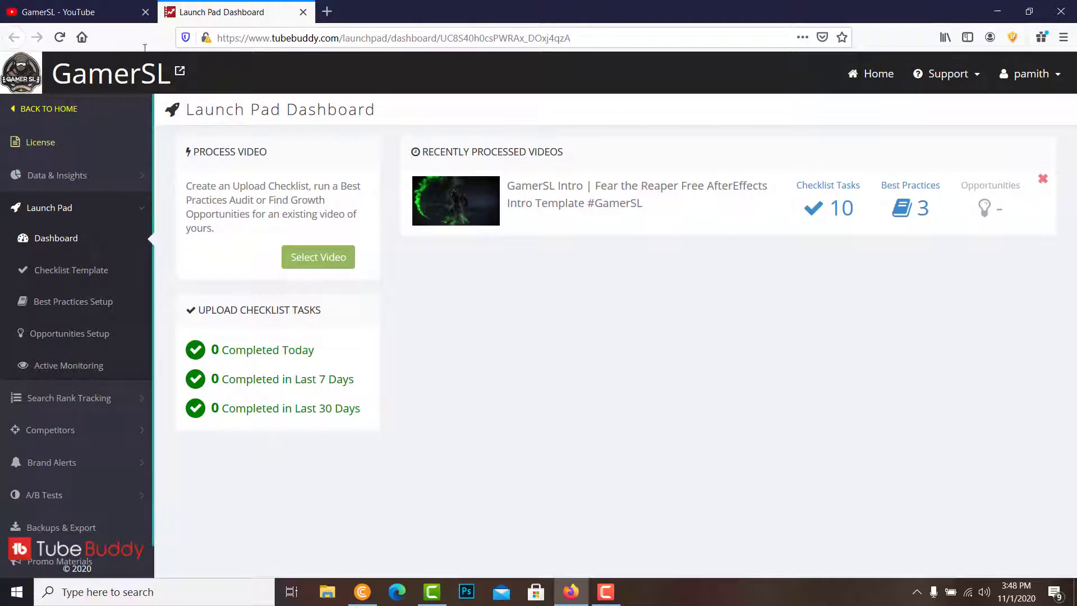
click(56, 6)
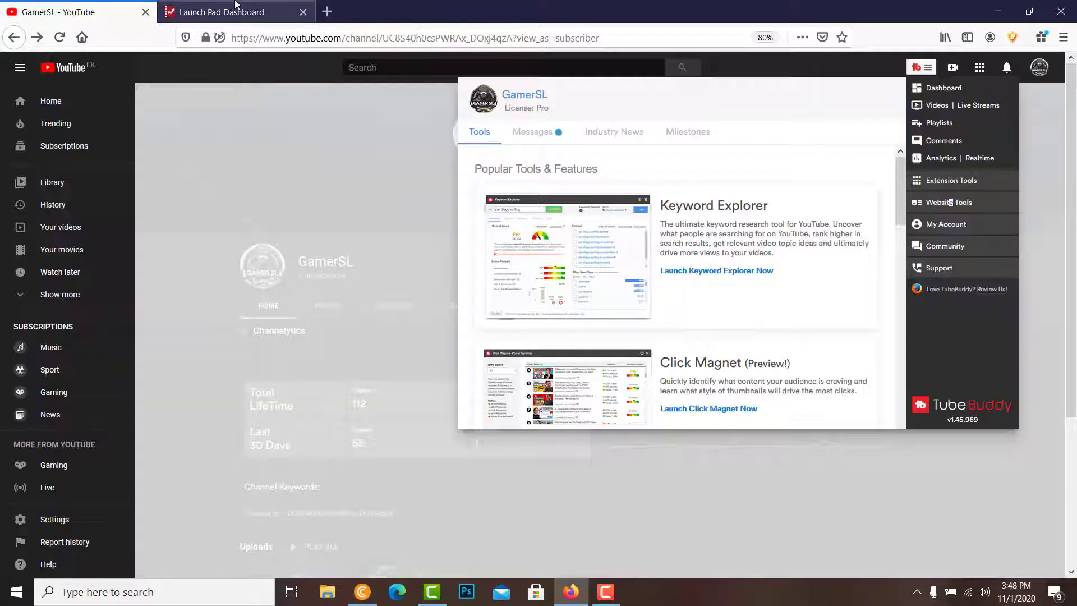
click(921, 67)
click(185, 12)
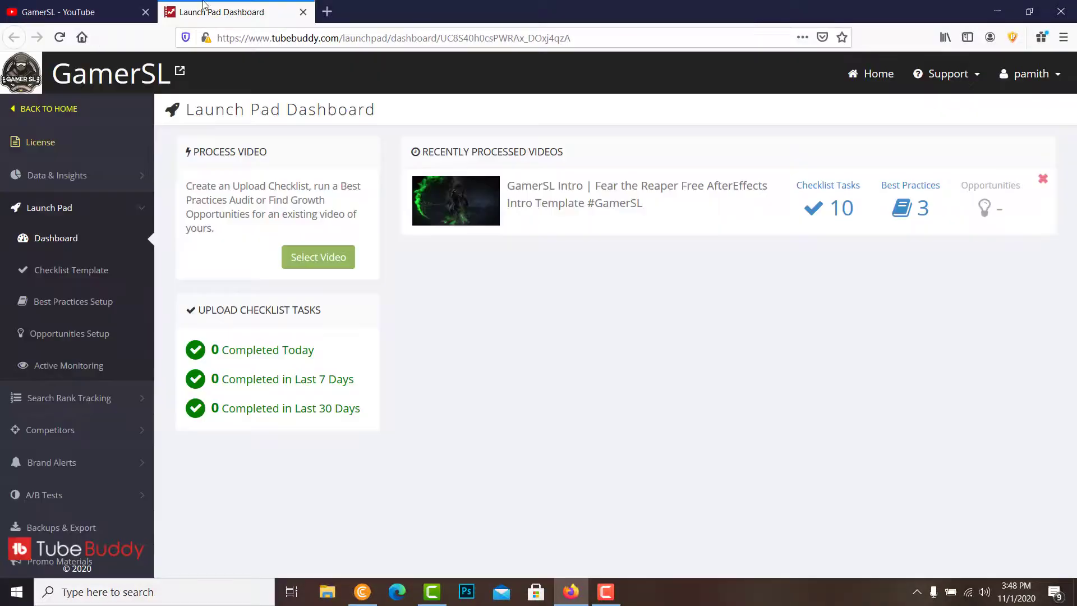
click(22, 108)
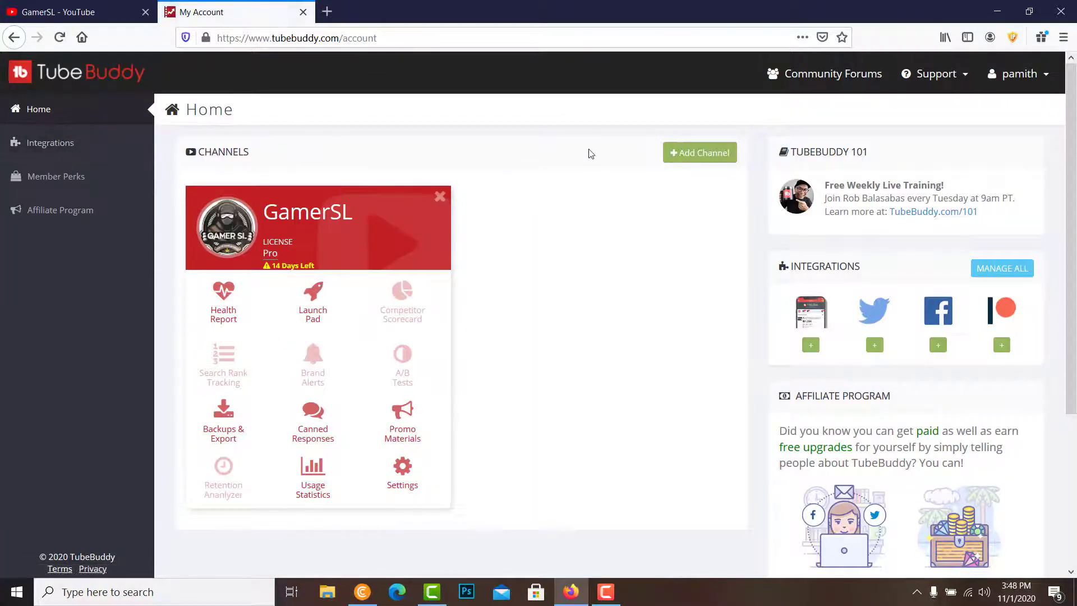
- Look over the TubeBuddy account home, open the GamerSL channel's Pro license details and return to the account home
drag(409, 40, 271, 40)
click(558, 450)
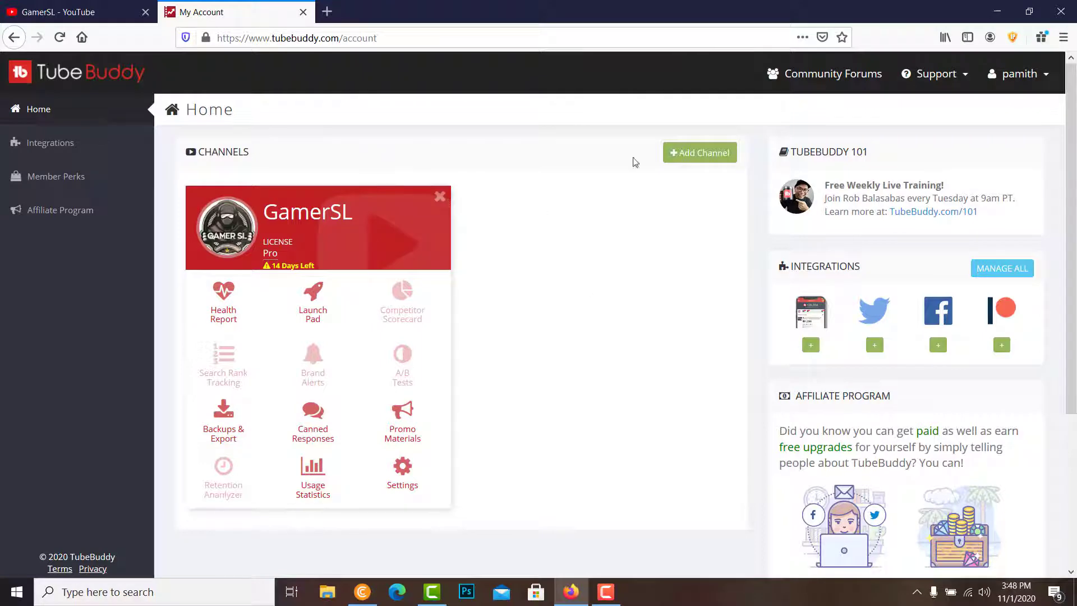
scroll(1075, 150, down, 2)
scroll(1075, 150, up, 2)
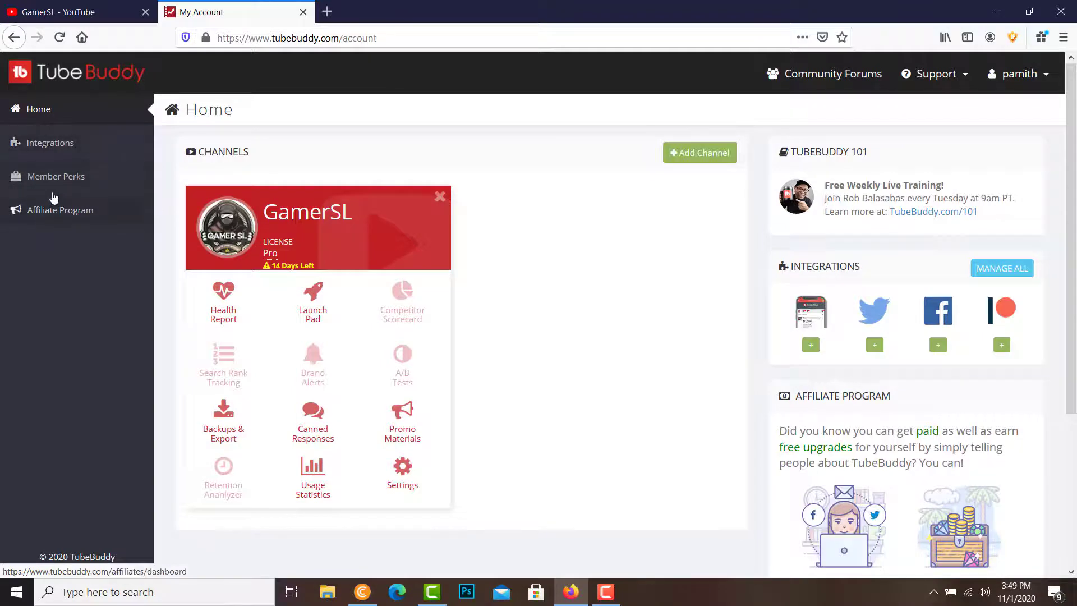
click(271, 259)
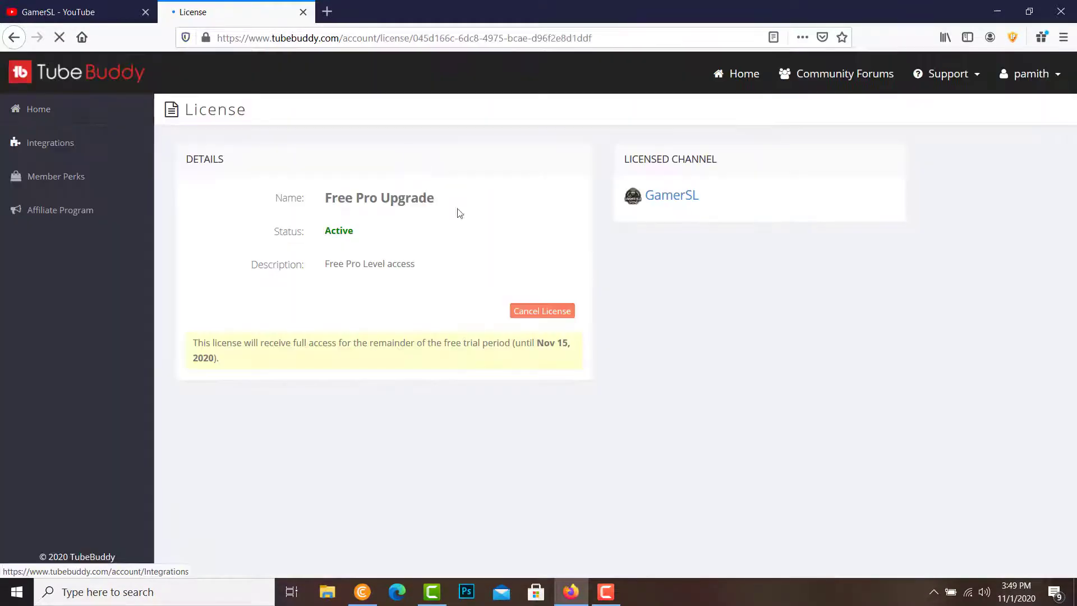
click(79, 116)
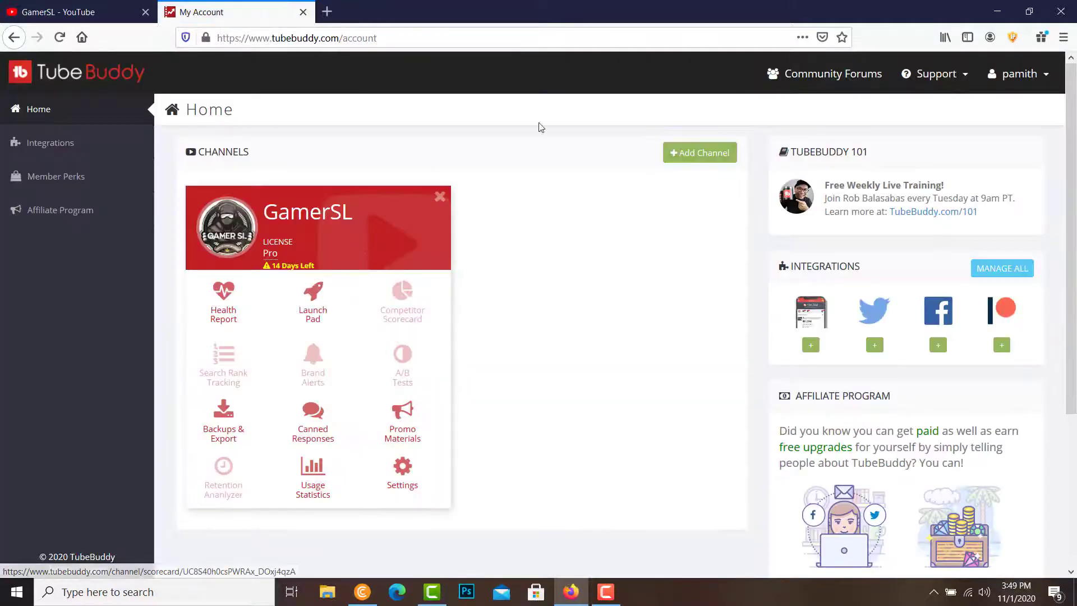
- Open the GamerSL channel's Health Report and examine its views, subscribers and uploads figures
scroll(370, 319, down, 1)
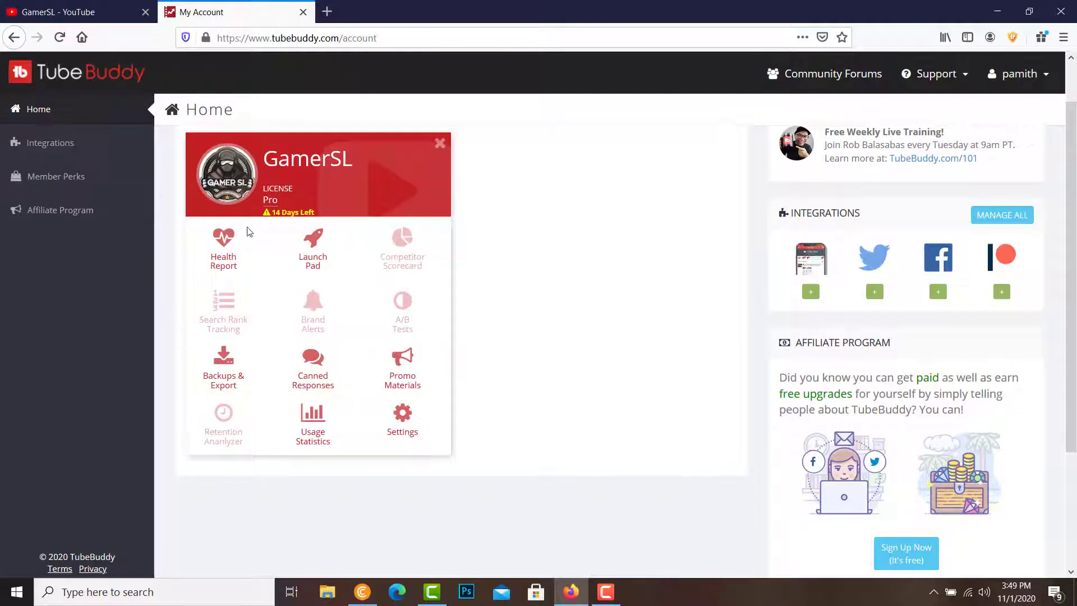
scroll(246, 252, up, 1)
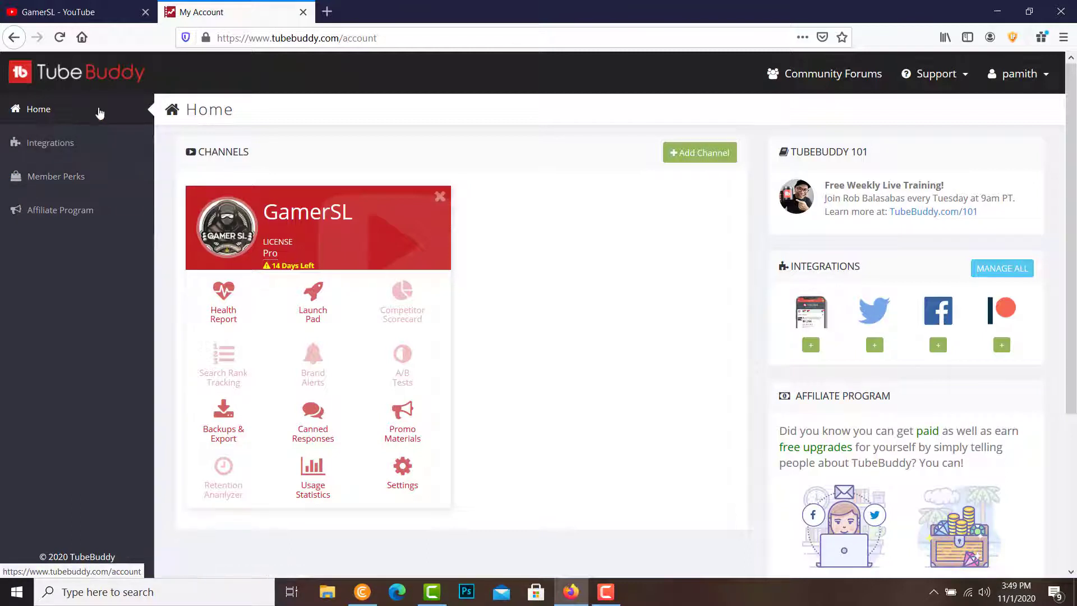
scroll(371, 366, down, 1)
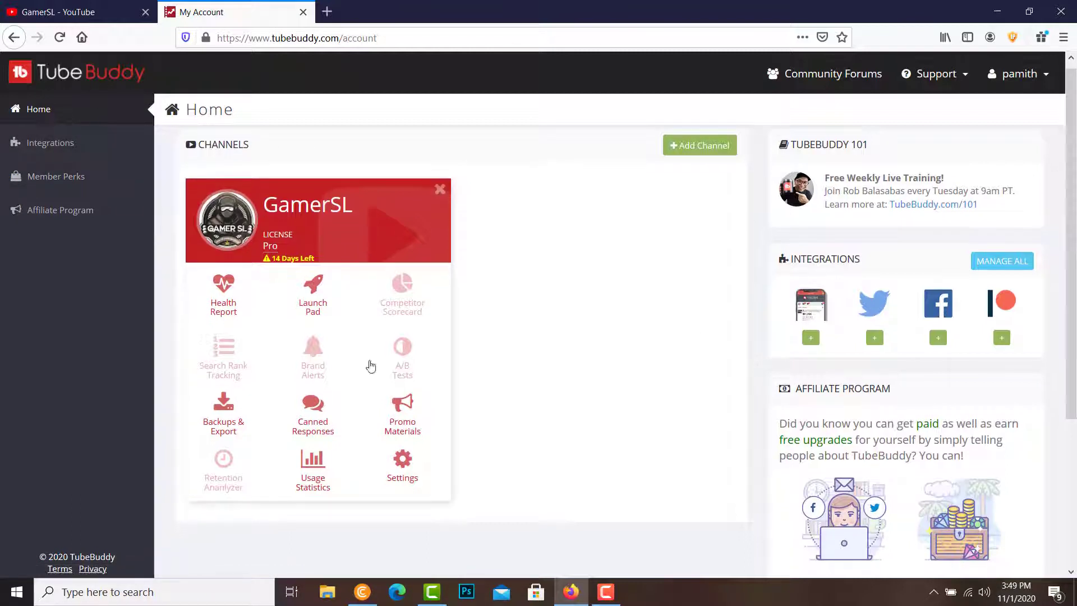
click(225, 285)
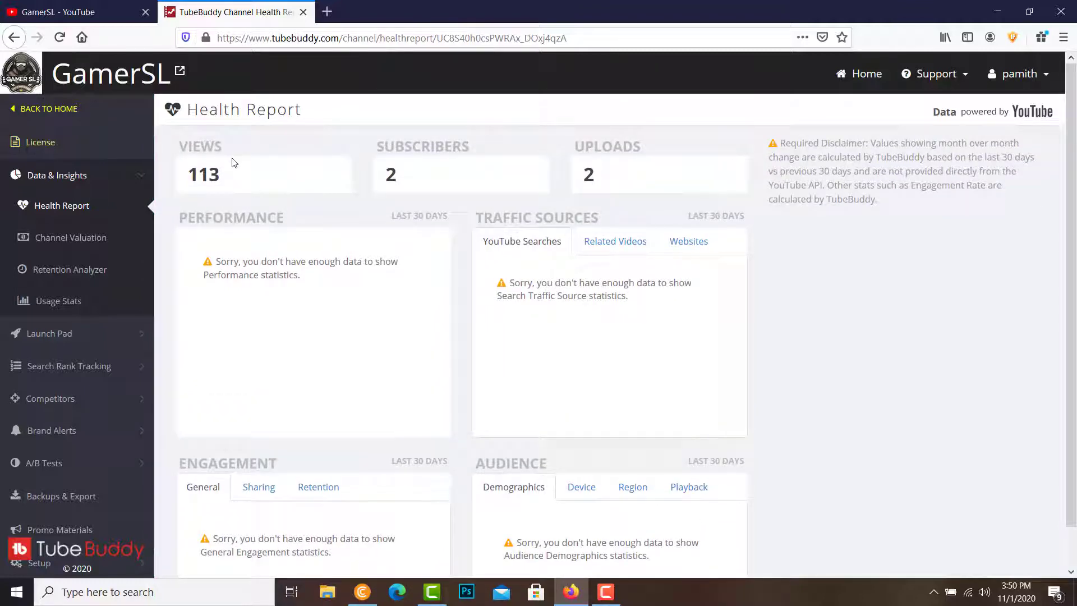
drag(197, 145, 183, 168)
click(256, 166)
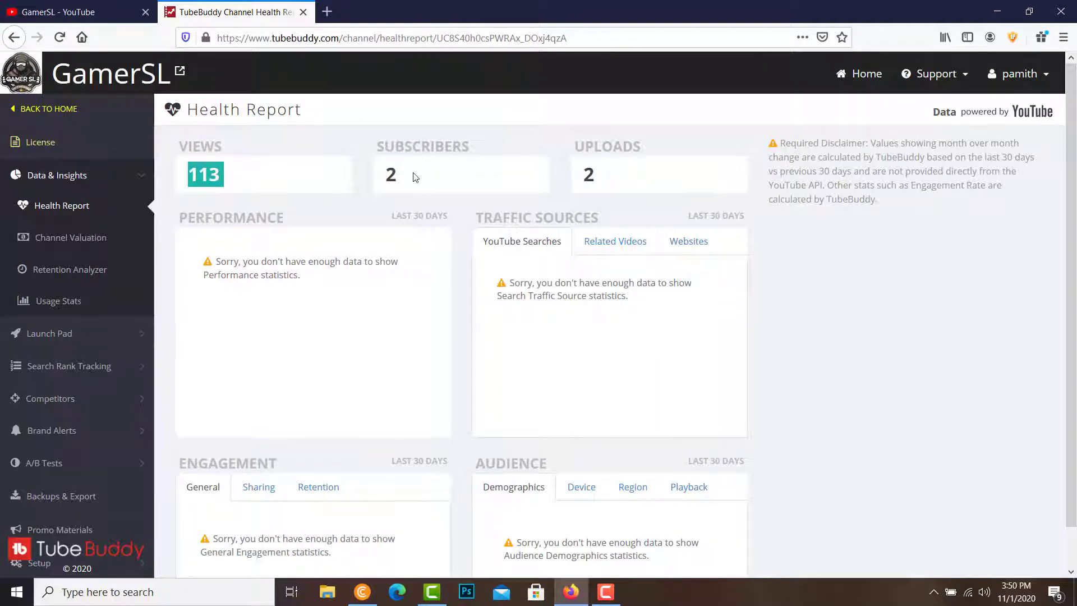
drag(415, 177, 382, 174)
drag(614, 175, 565, 176)
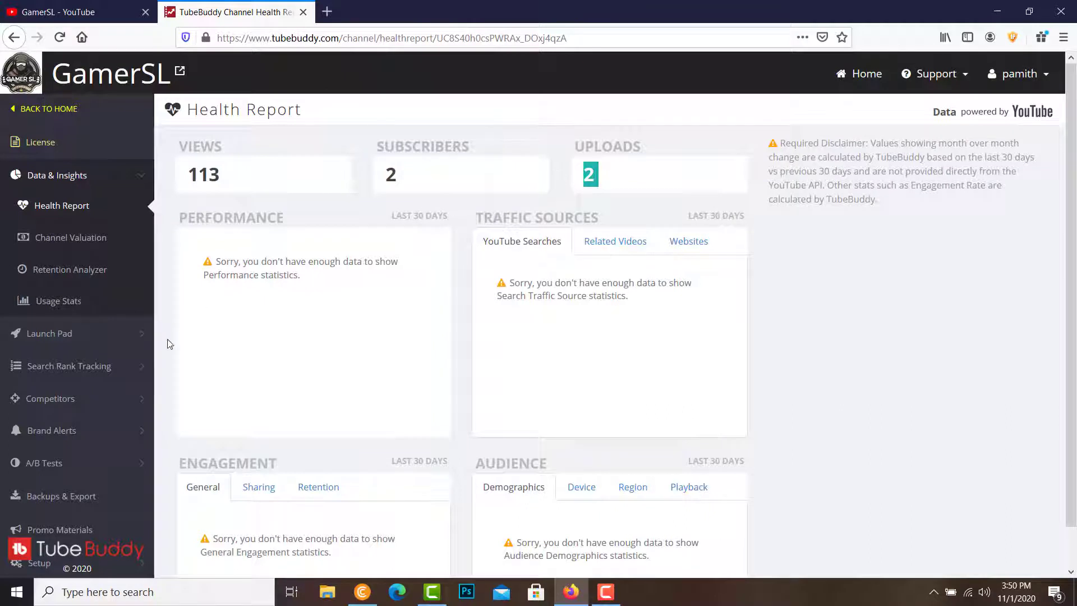
click(257, 388)
drag(590, 185, 577, 145)
click(373, 358)
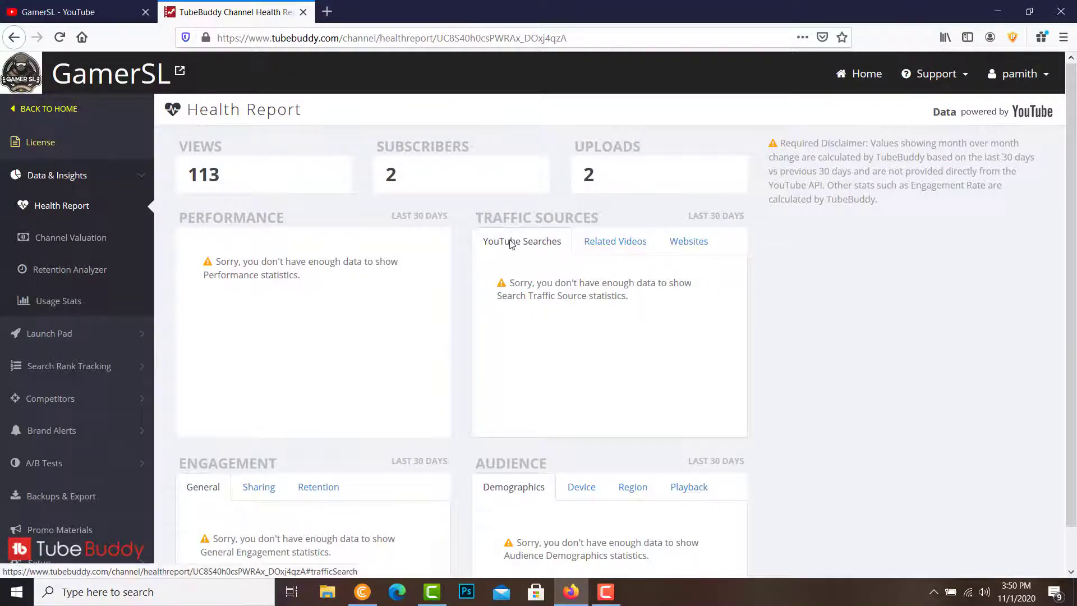
- Review the Health Report's Traffic Sources for Related Videos and Websites, and return to YouTube Searches
drag(484, 218, 599, 218)
click(587, 224)
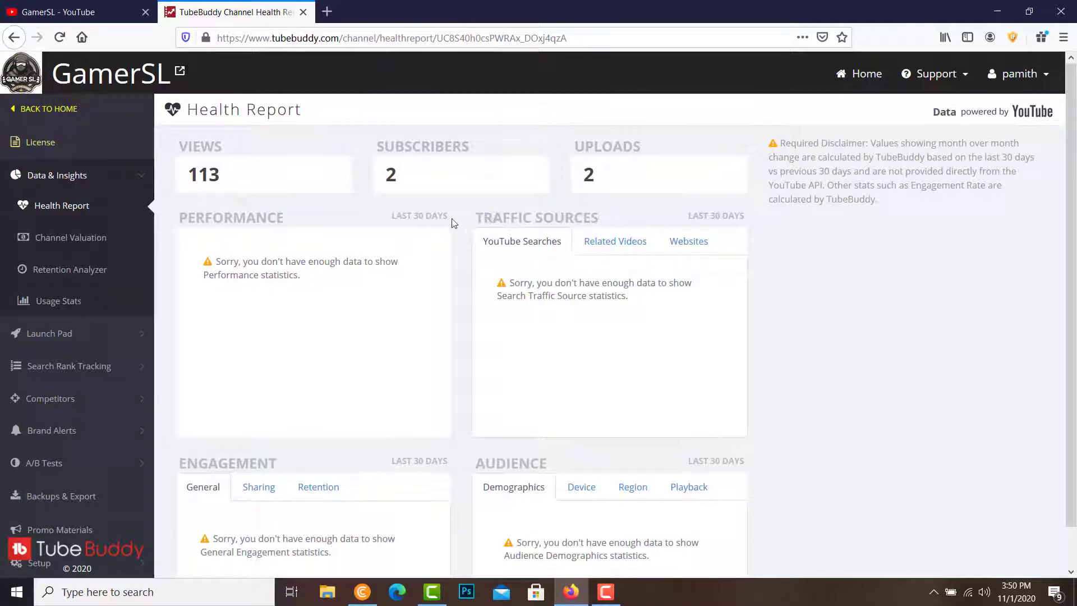
scroll(982, 269, down, 1)
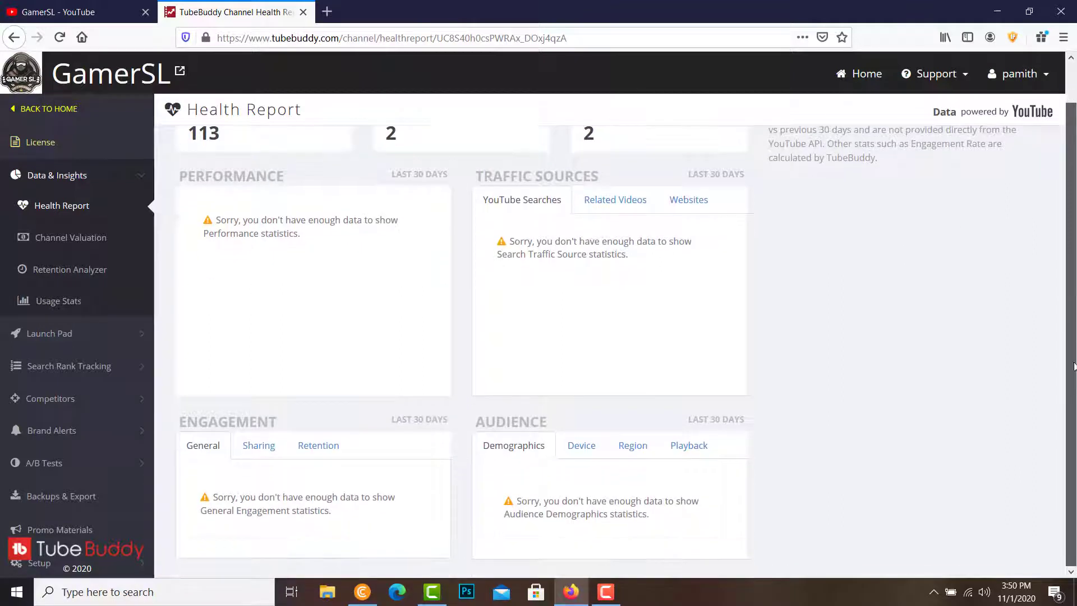
scroll(1043, 235, up, 1)
scroll(1064, 259, up, 1)
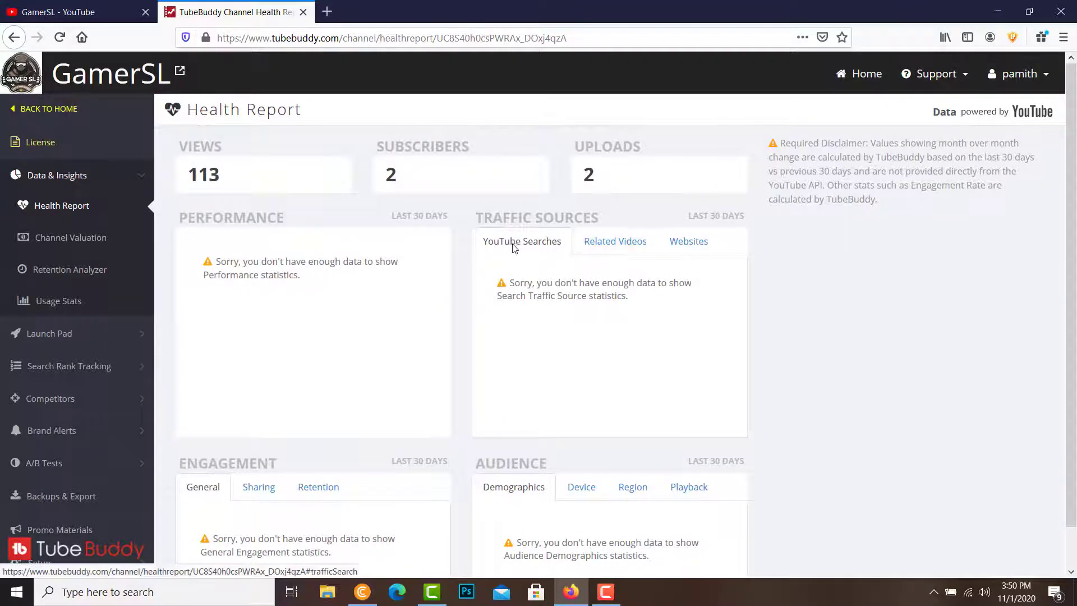
click(593, 241)
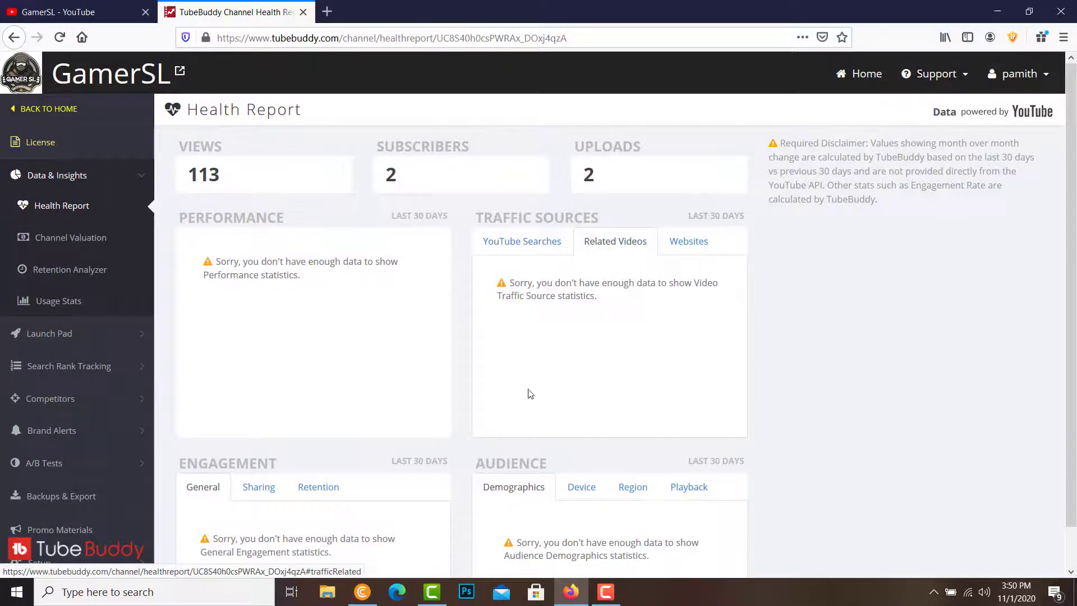
click(690, 242)
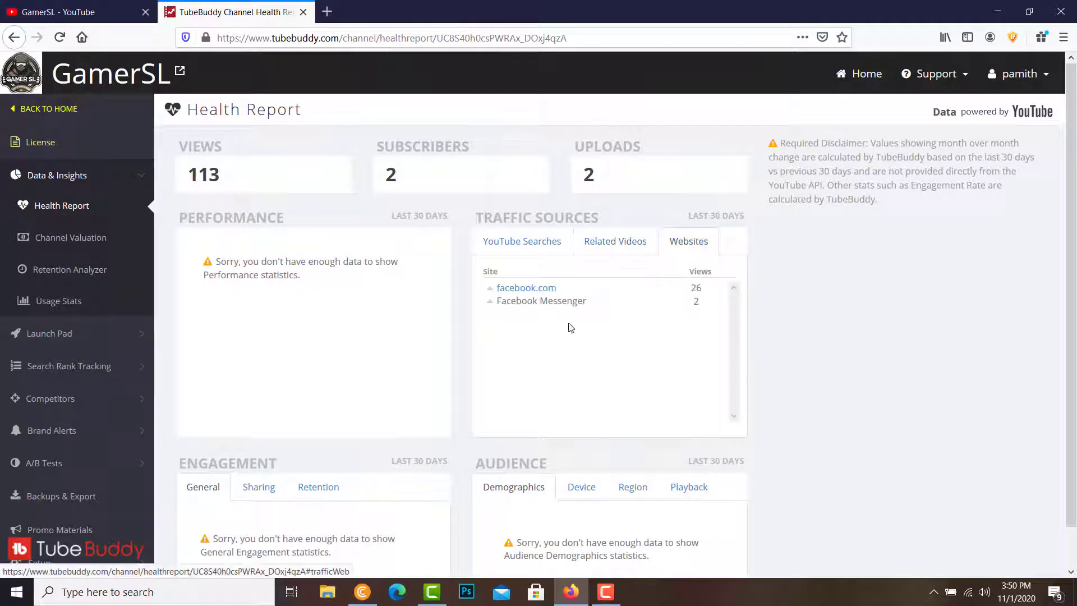
click(699, 291)
drag(696, 215, 741, 216)
click(691, 287)
click(611, 247)
click(534, 241)
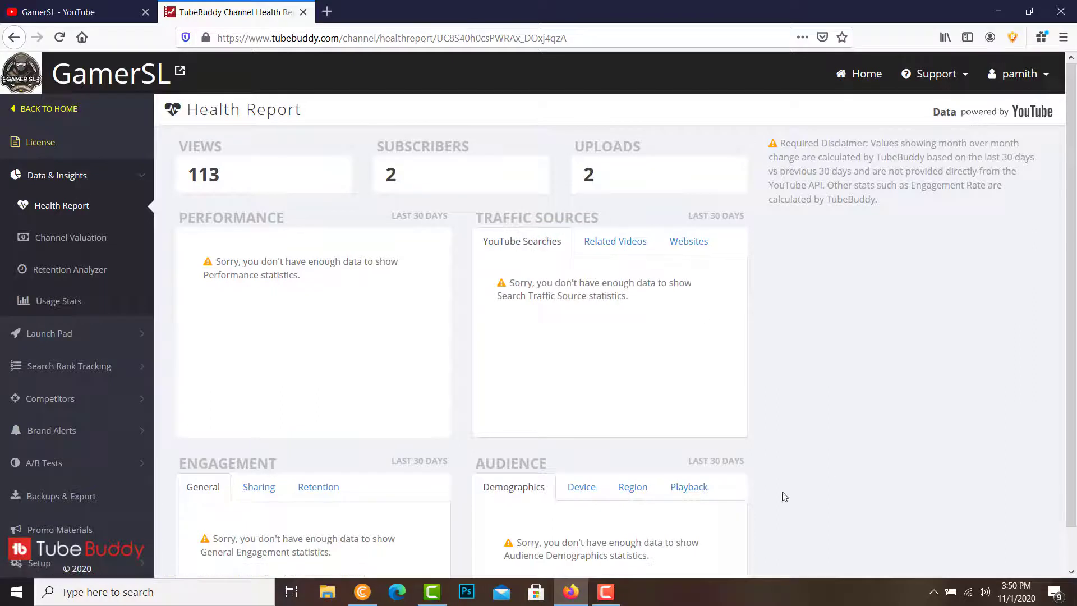
- Look over the rest of the Health Report and examine its Performance section for the last 30 days
scroll(1054, 387, down, 2)
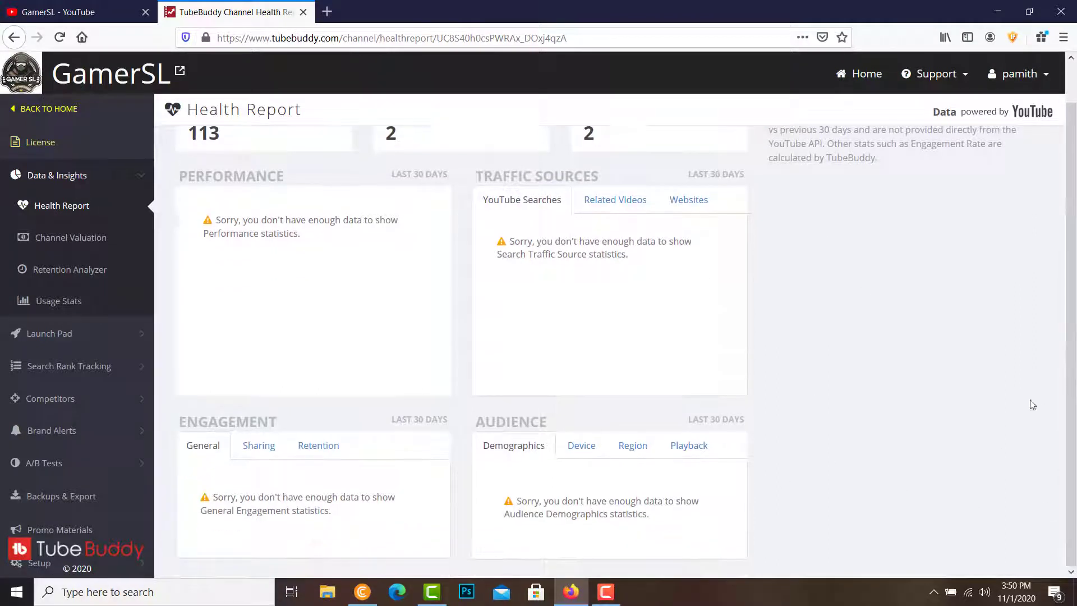
scroll(1009, 376, up, 2)
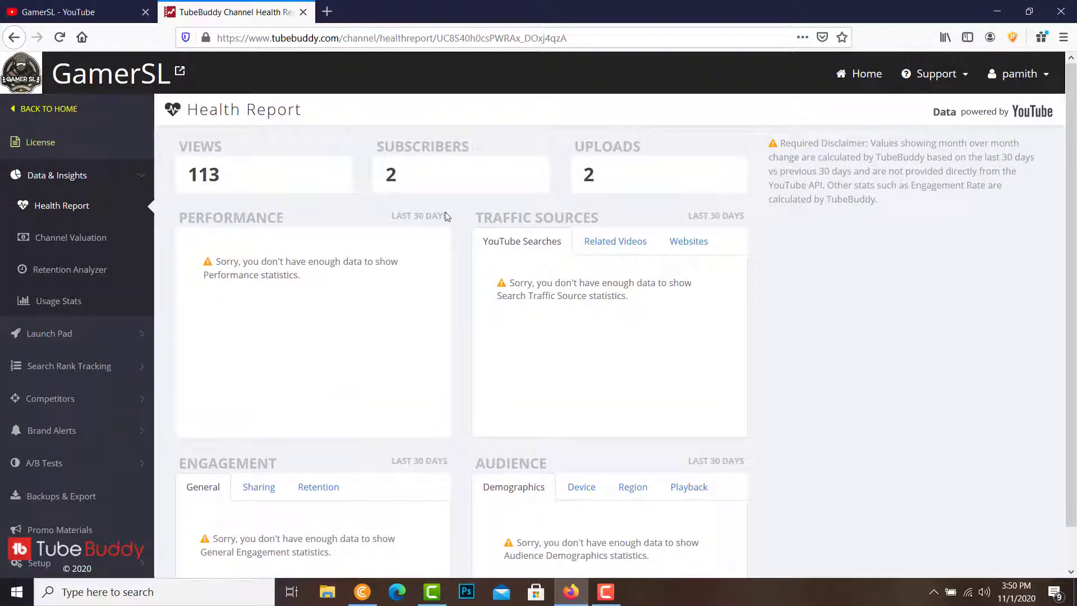
double_click(305, 216)
click(307, 219)
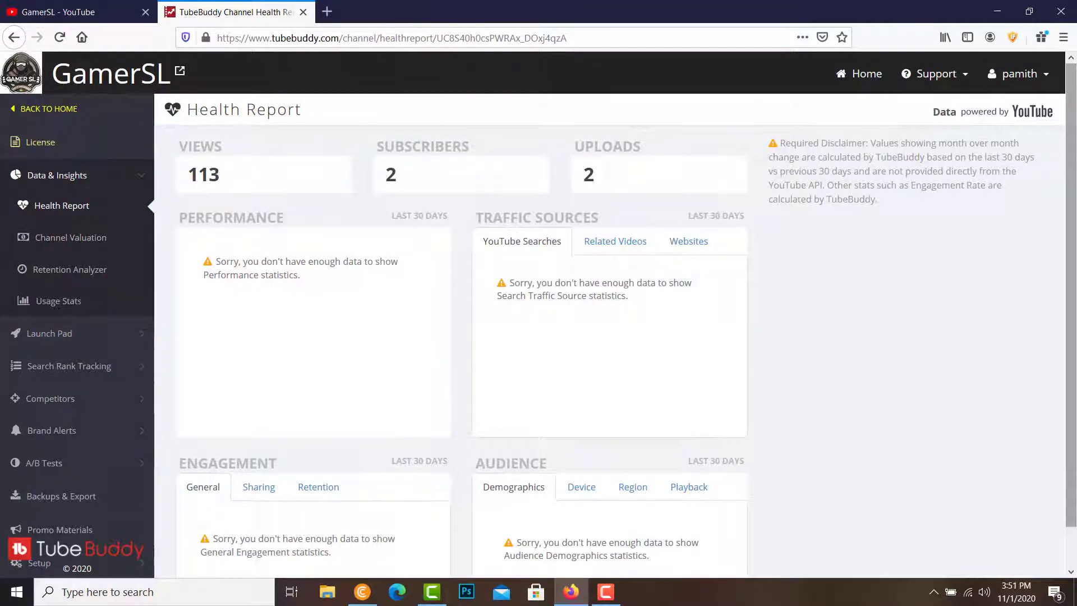
- Review the Health Report's Engagement statistics for Sharing, General and Retention, and return to the account home
scroll(764, 319, down, 1)
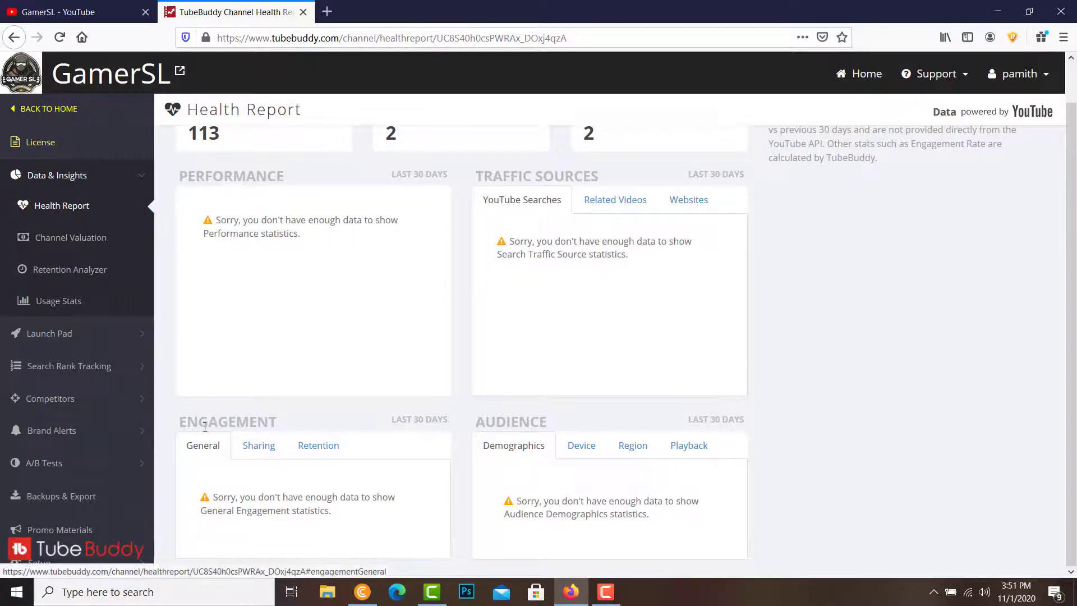
drag(198, 420, 289, 419)
click(292, 427)
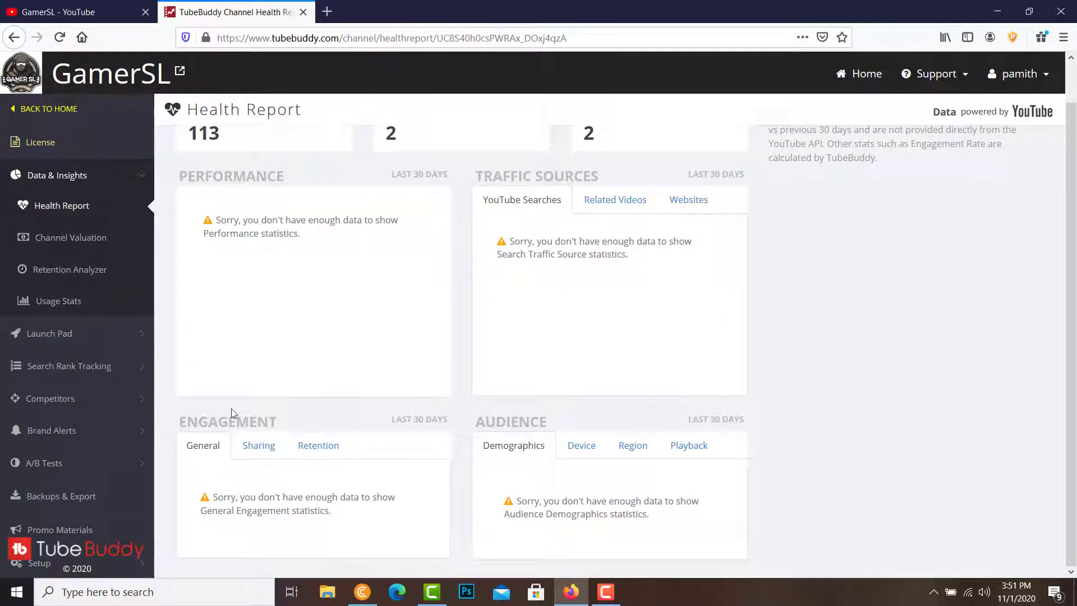
click(259, 446)
click(314, 446)
click(208, 444)
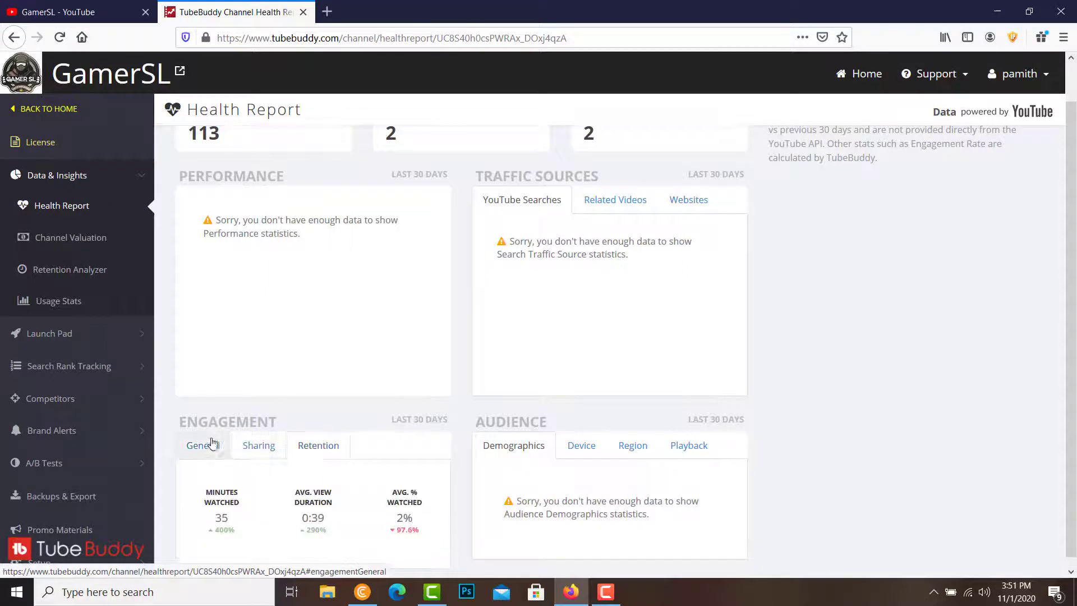
click(314, 446)
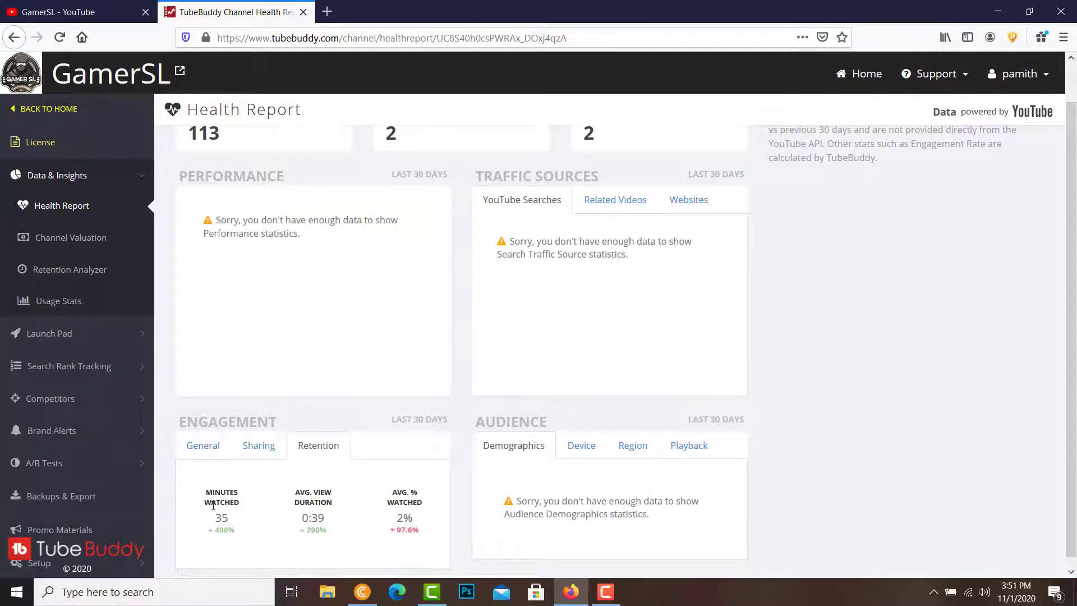
drag(213, 505, 498, 479)
click(379, 498)
click(498, 479)
scroll(1073, 333, down, 1)
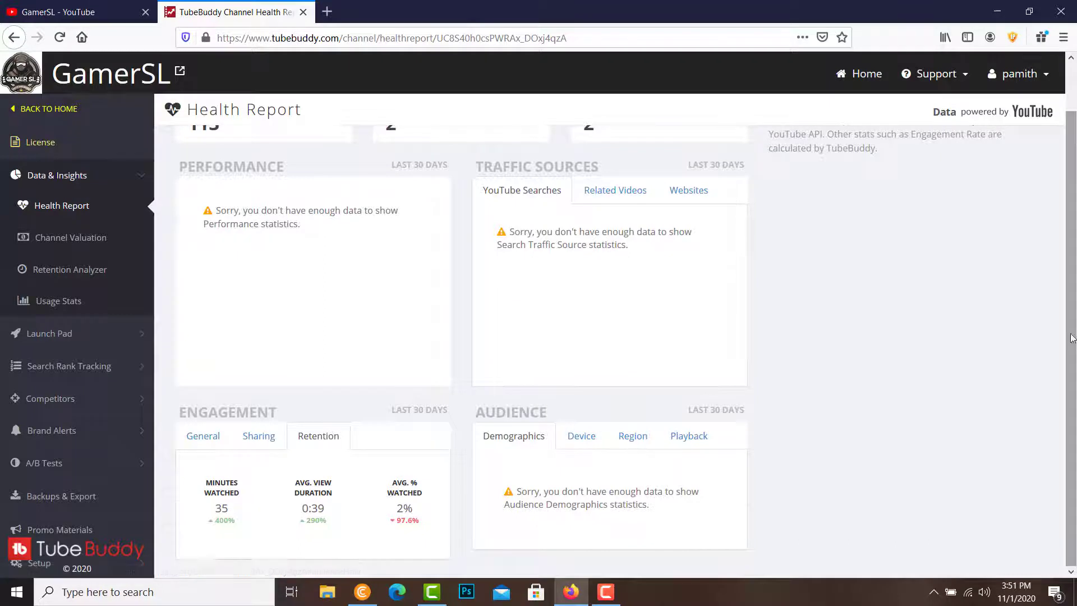
scroll(584, 319, up, 2)
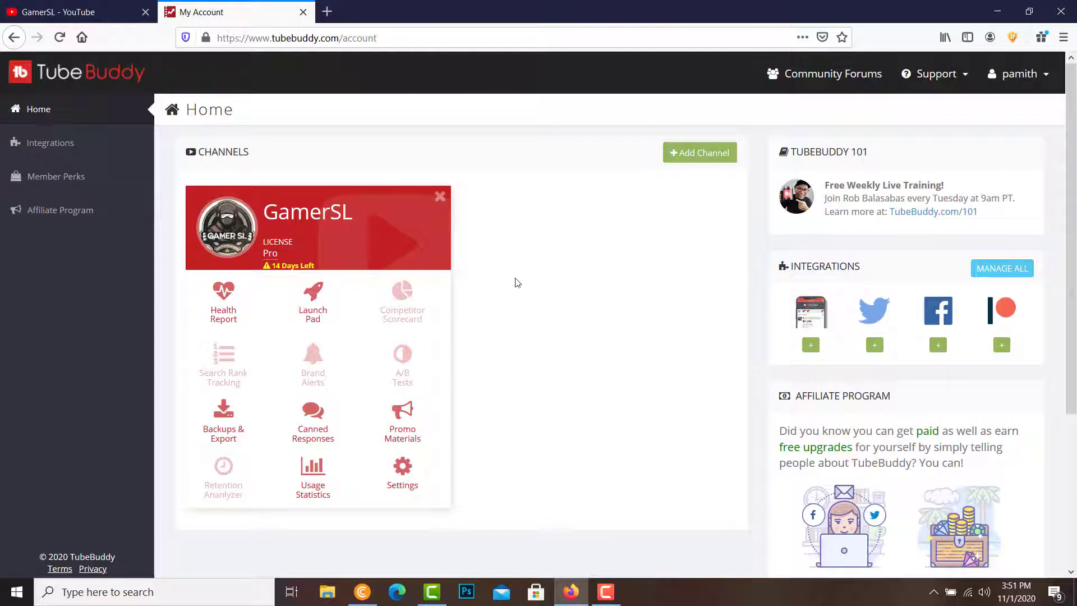
- Open the channel's Launch Pad and remove the GamerSL Intro video from the recently processed videos
click(317, 293)
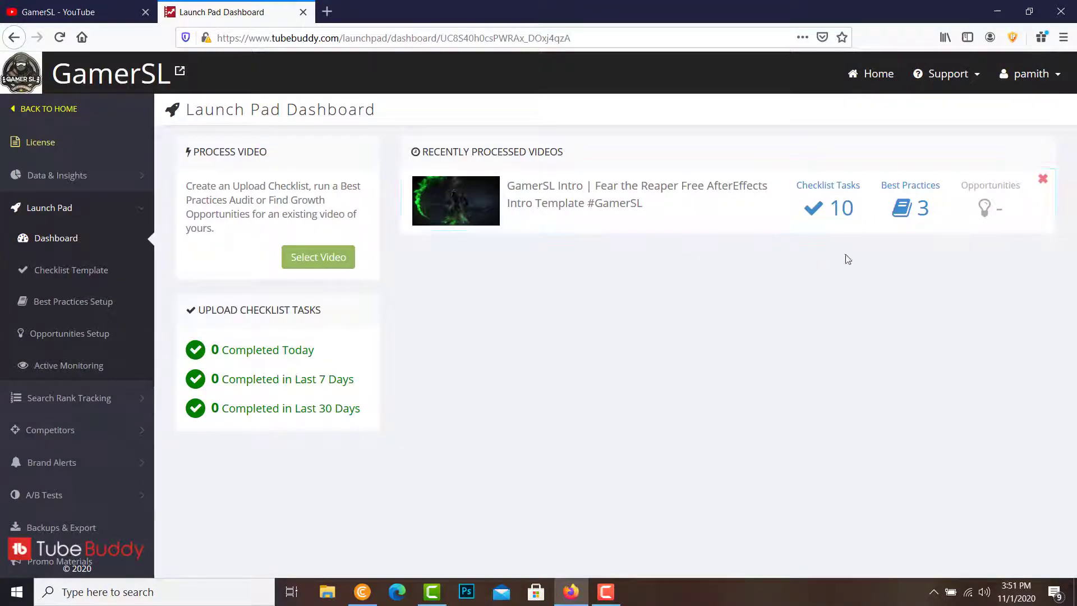
click(1043, 180)
click(610, 226)
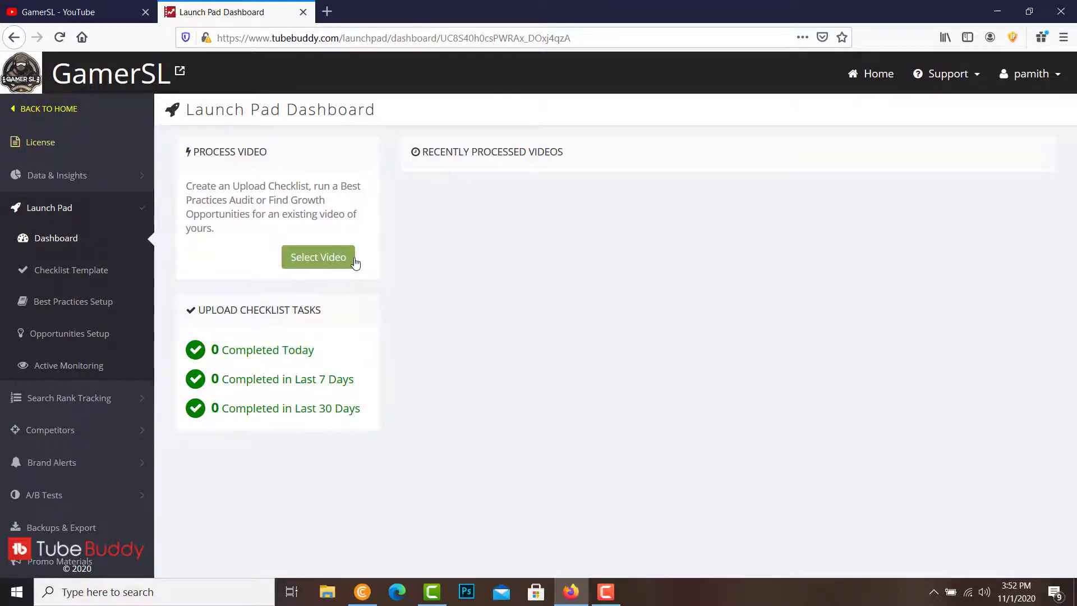
- Search for "abz" in Launch Pad's video selection and choose ABZ Full Gameplay 1 Hour Gameplay GamerSL for processing
click(318, 257)
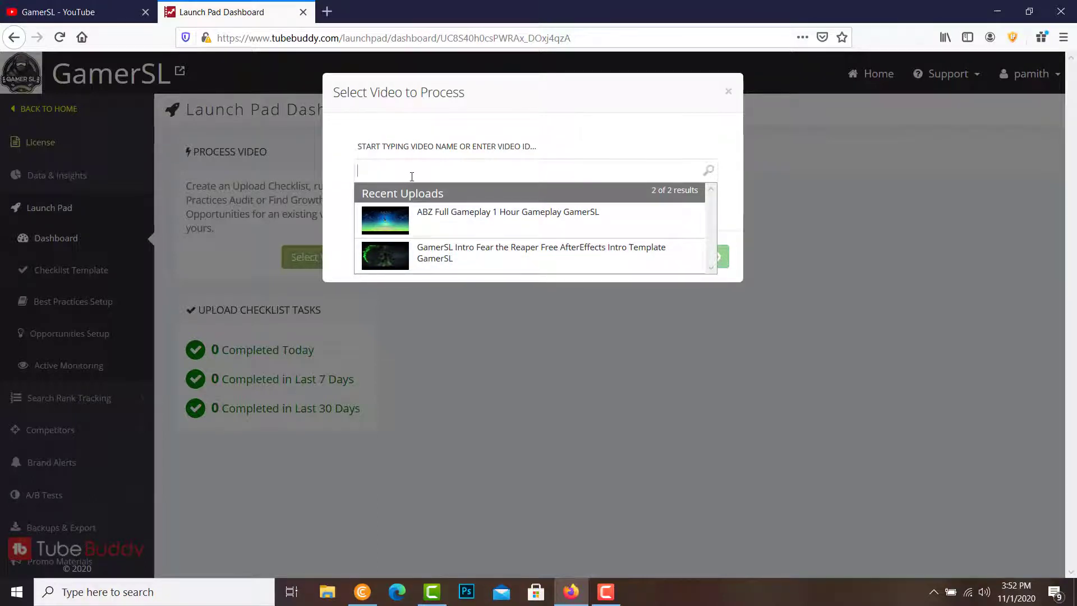
click(474, 217)
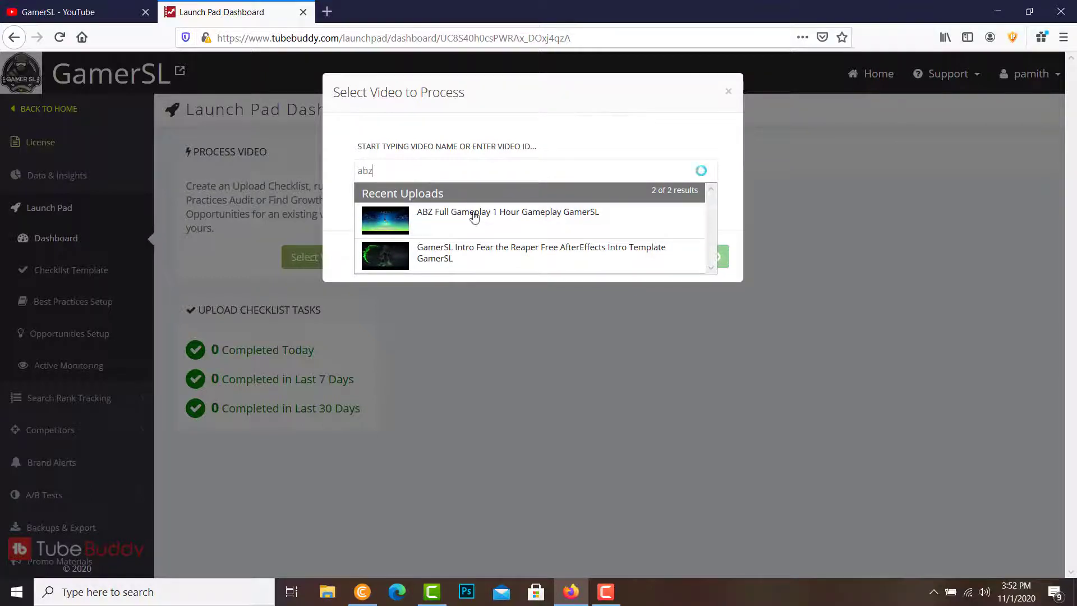
click(384, 216)
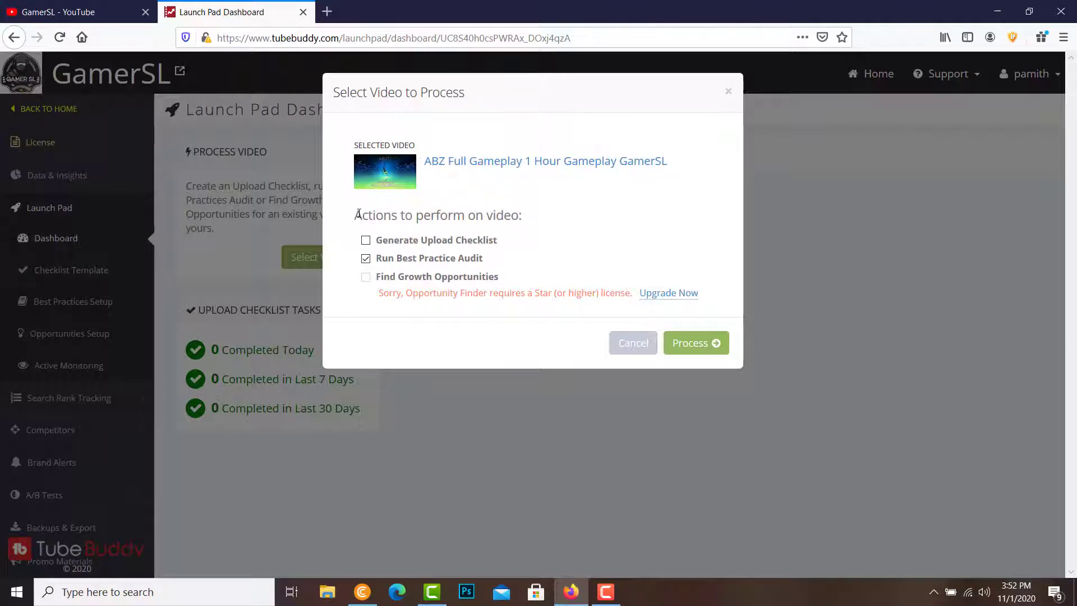
- Enable Generate Upload Checklist alongside Run Best Practice Audit and process the selected video
drag(359, 213, 512, 221)
click(514, 222)
click(370, 242)
drag(384, 242, 483, 259)
click(561, 264)
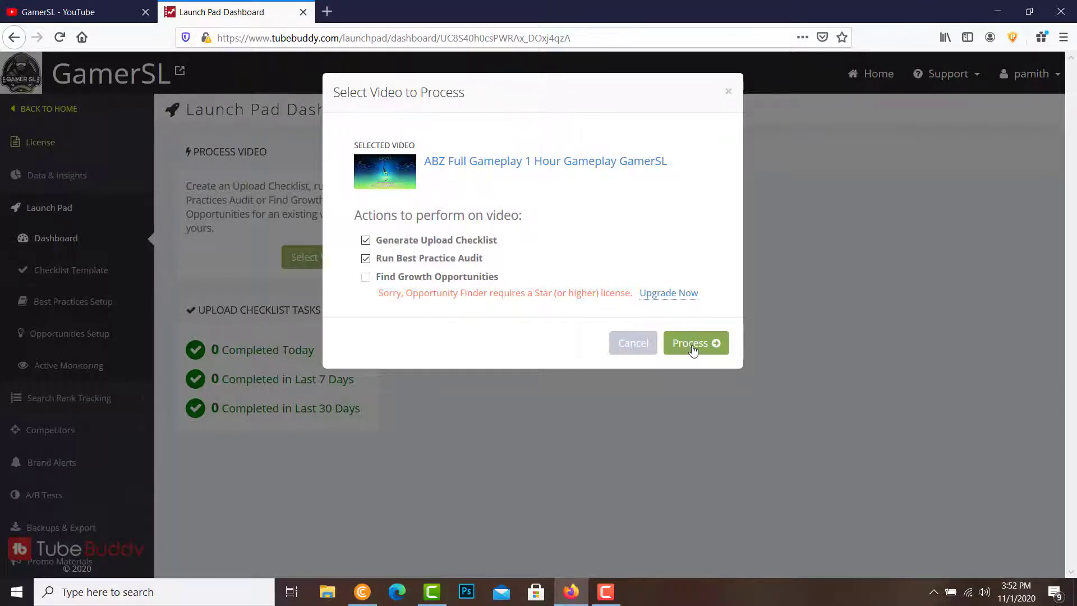
click(692, 346)
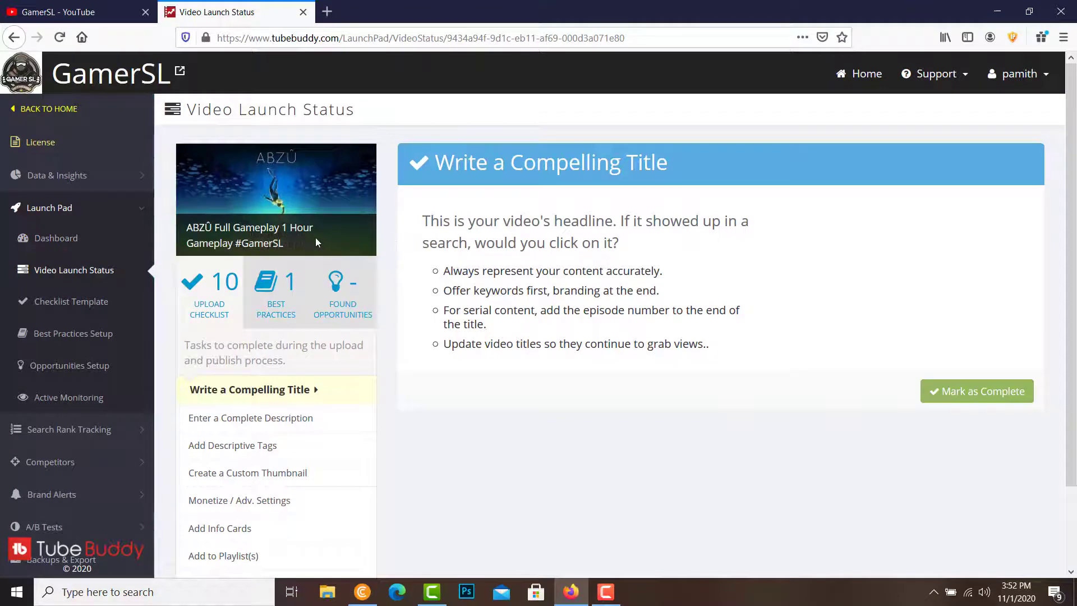
- Examine the Upload Checklist tasks for the ABZÛ video, from Write a Compelling Title through Share on Social Media
scroll(889, 358, down, 2)
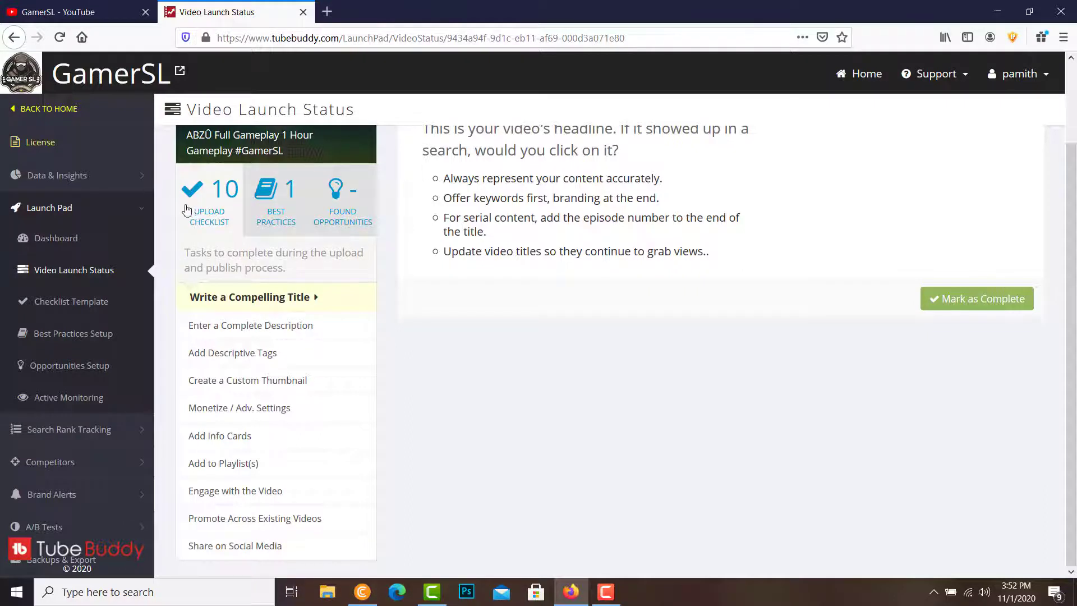
triple_click(219, 298)
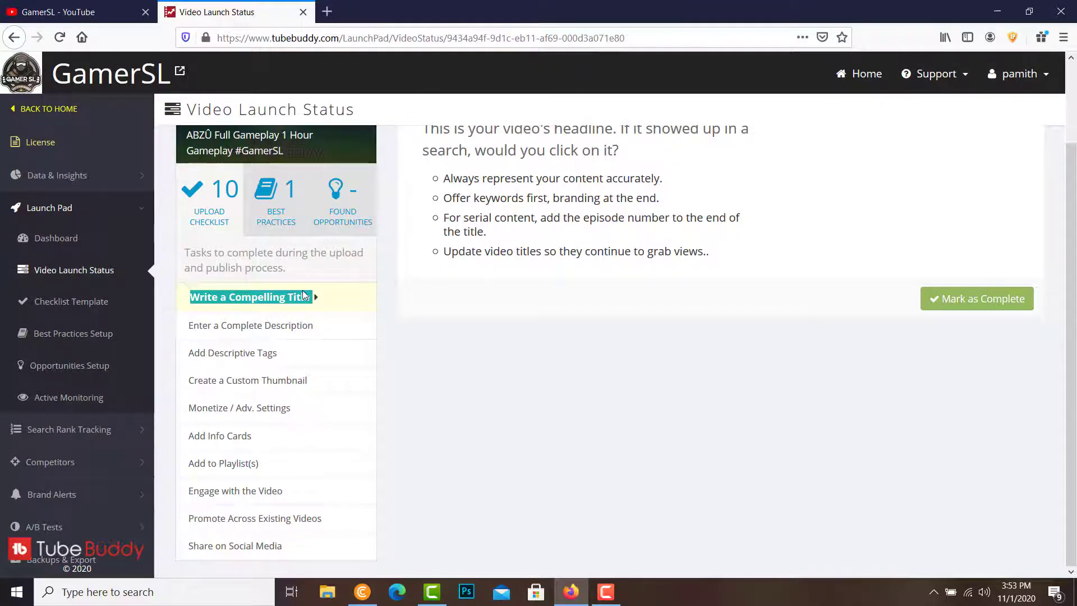
click(436, 327)
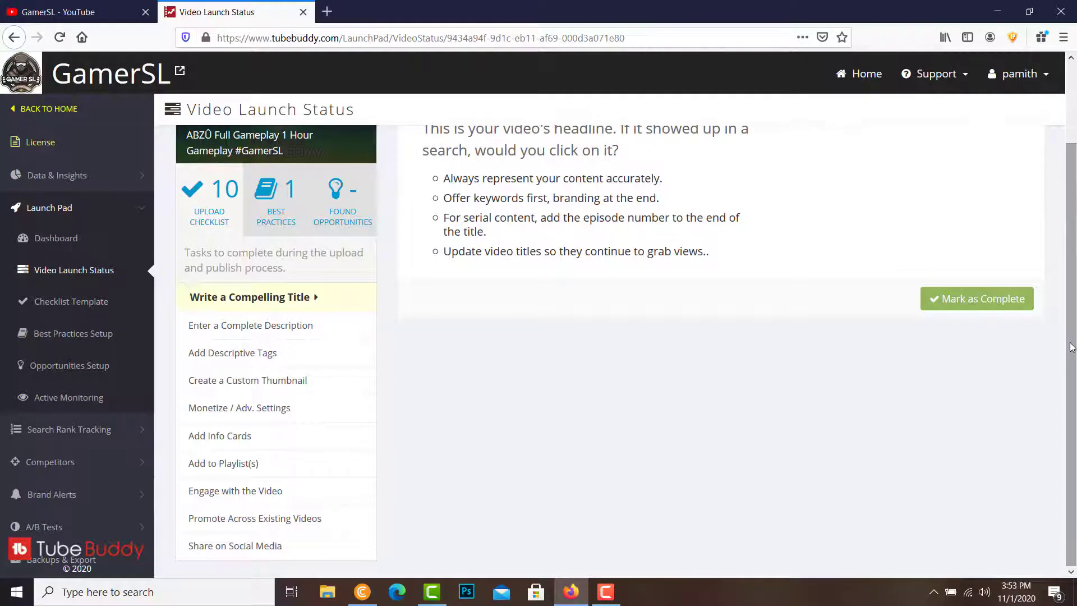
scroll(1069, 348, up, 2)
scroll(1067, 393, down, 2)
scroll(1068, 132, up, 3)
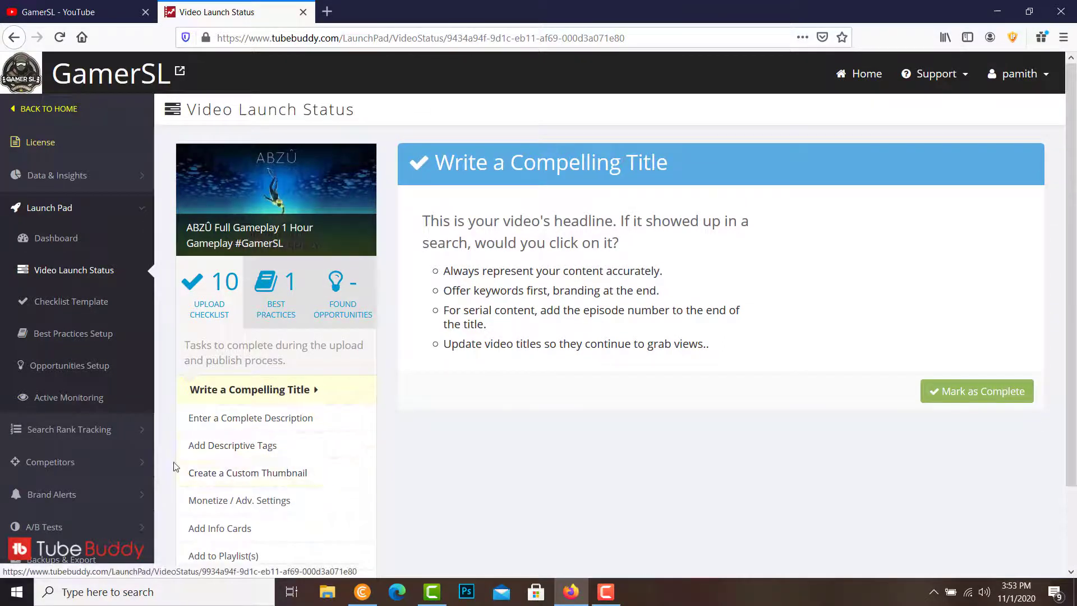
scroll(975, 420, down, 3)
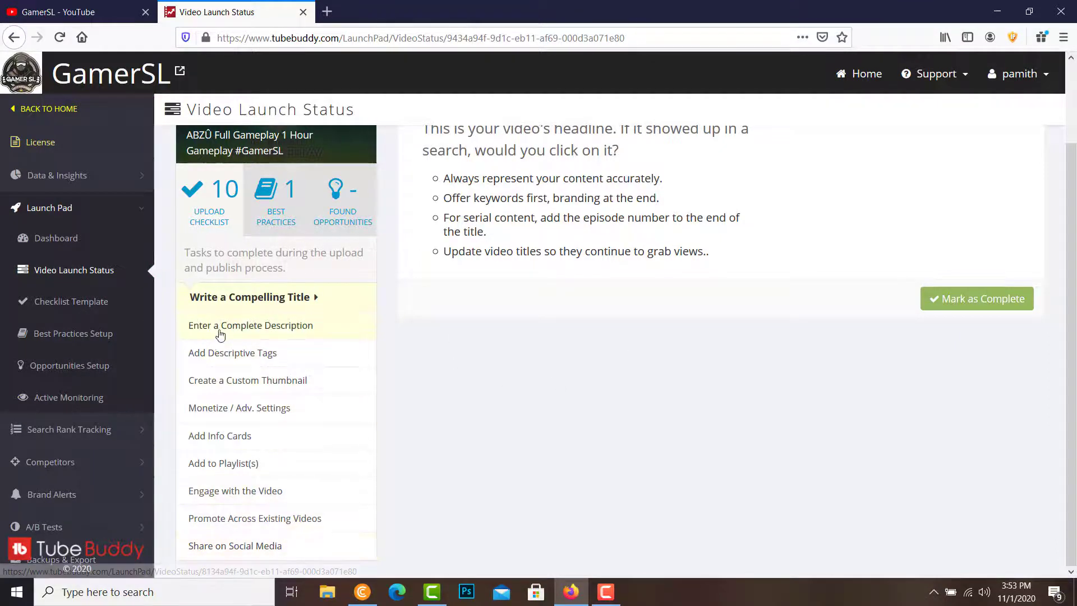
scroll(365, 190, up, 2)
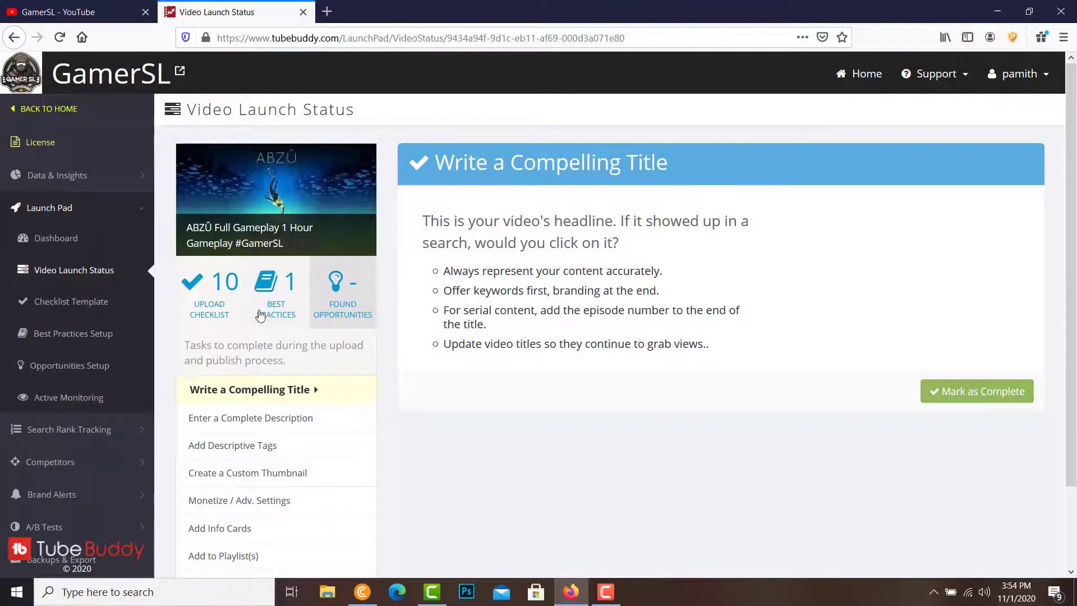
- Review the video's Best Practices recommendations, expanding the Lookin' Good list to read its items and collapsing it again
click(84, 12)
click(227, 13)
click(261, 283)
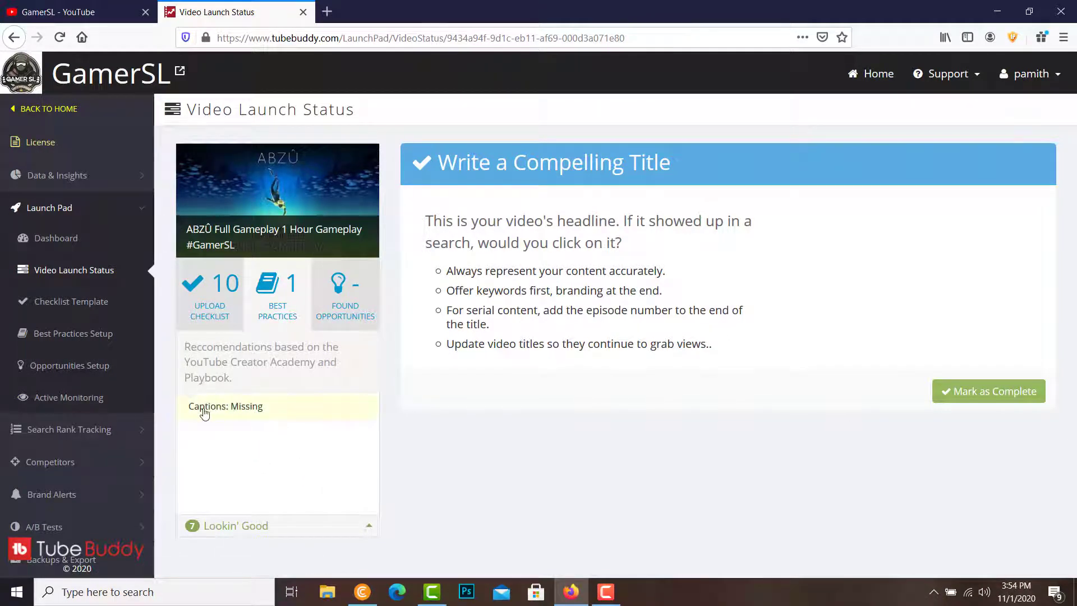
click(292, 525)
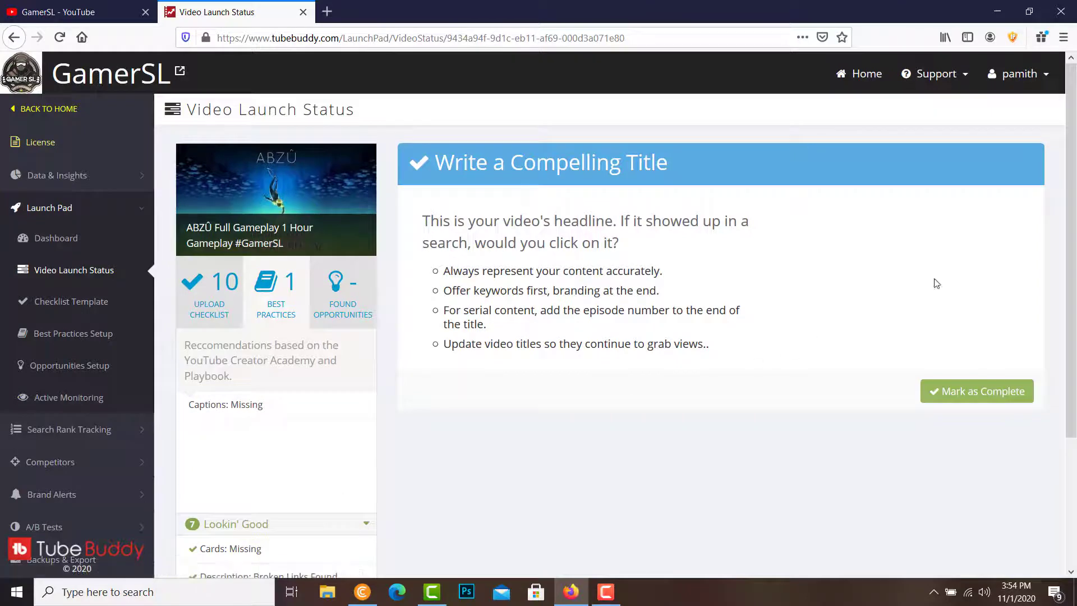
scroll(1070, 252, down, 5)
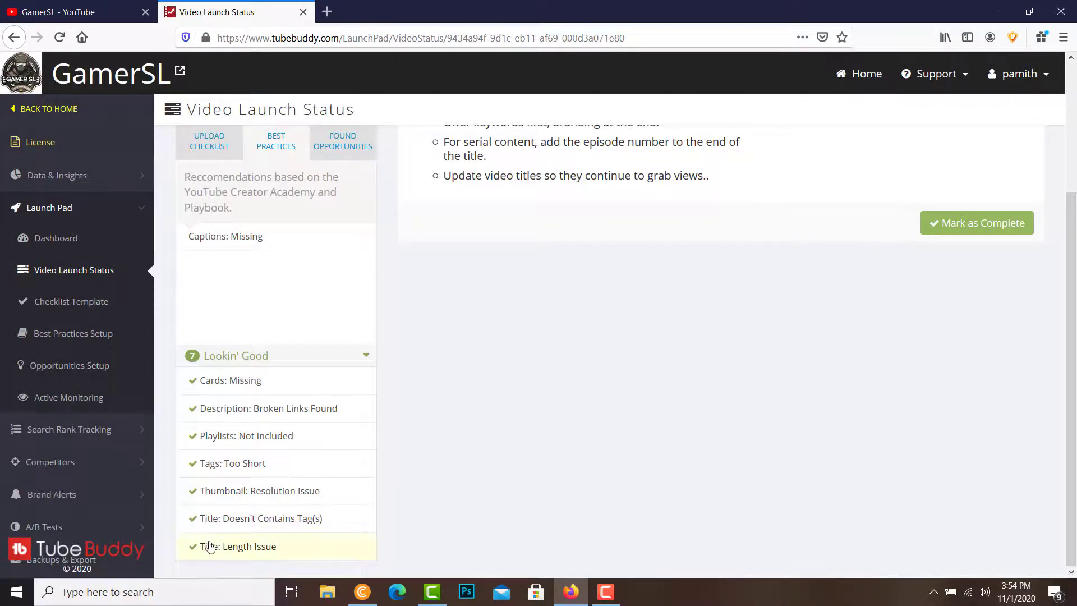
scroll(1067, 264, up, 3)
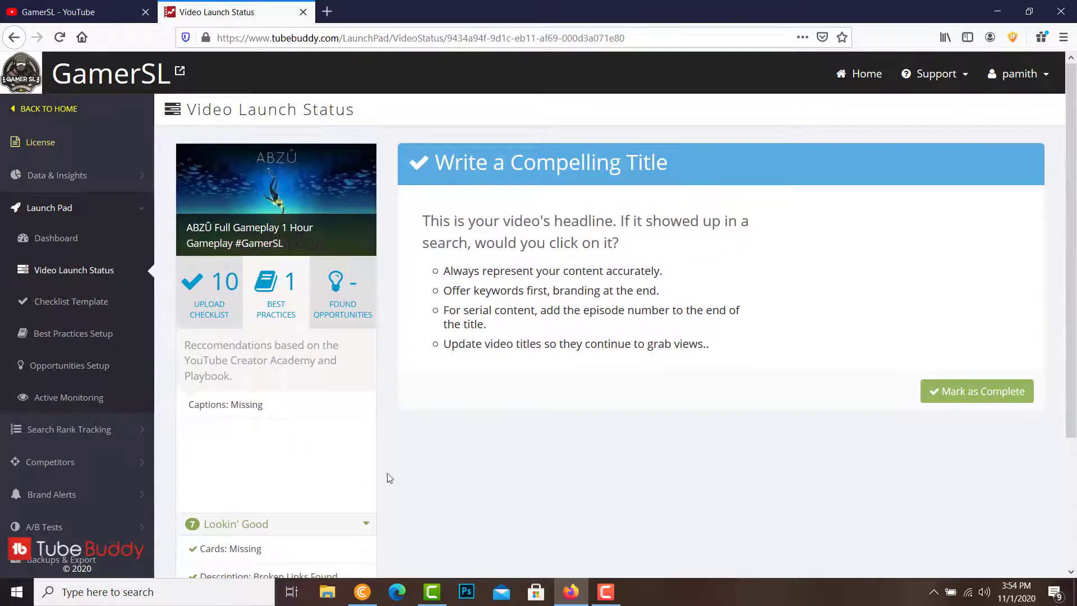
click(304, 526)
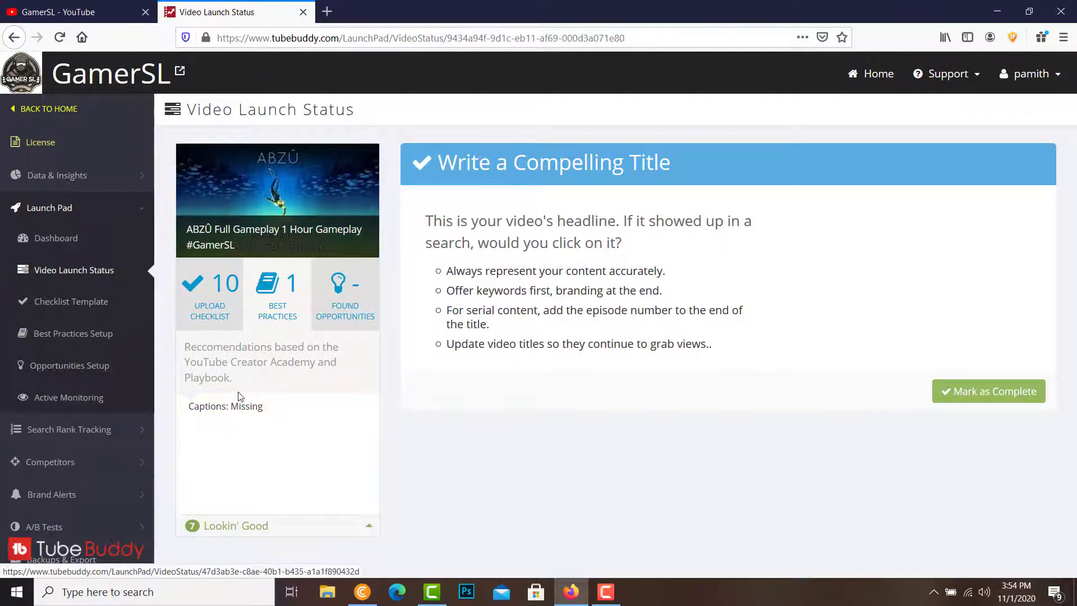
- Open the ABZÛ Full Gameplay video from the GamerSL channel's uploads on YouTube and close its browser tab
click(90, 8)
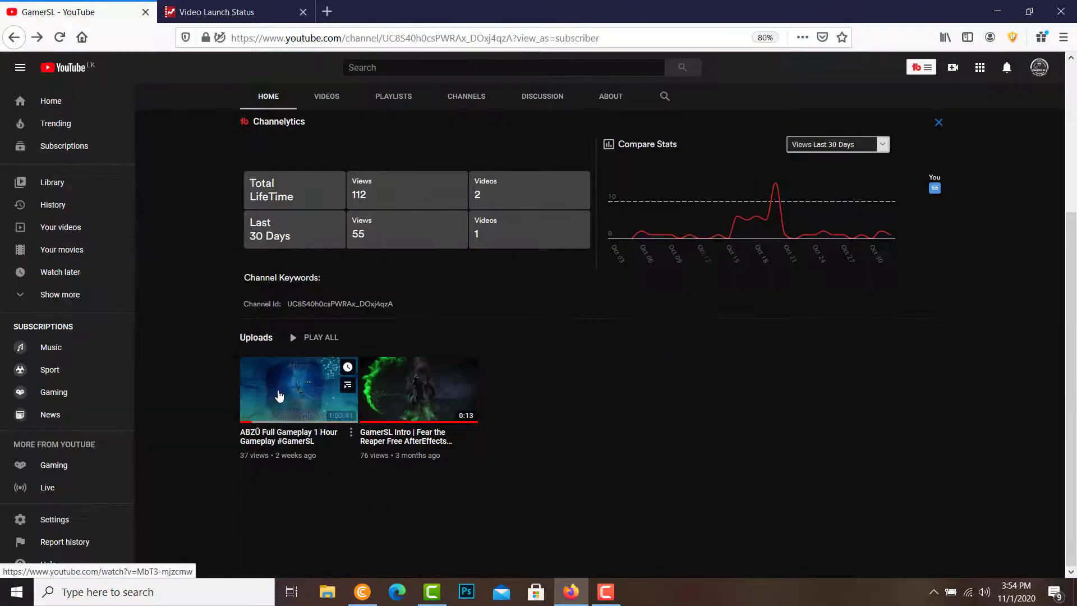
click(280, 387)
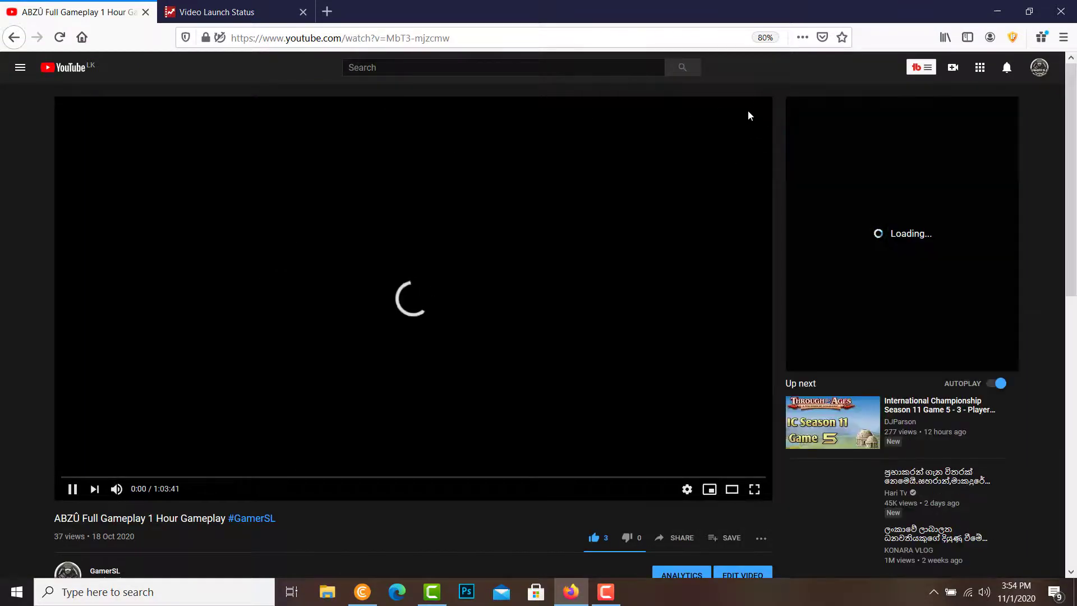
click(146, 11)
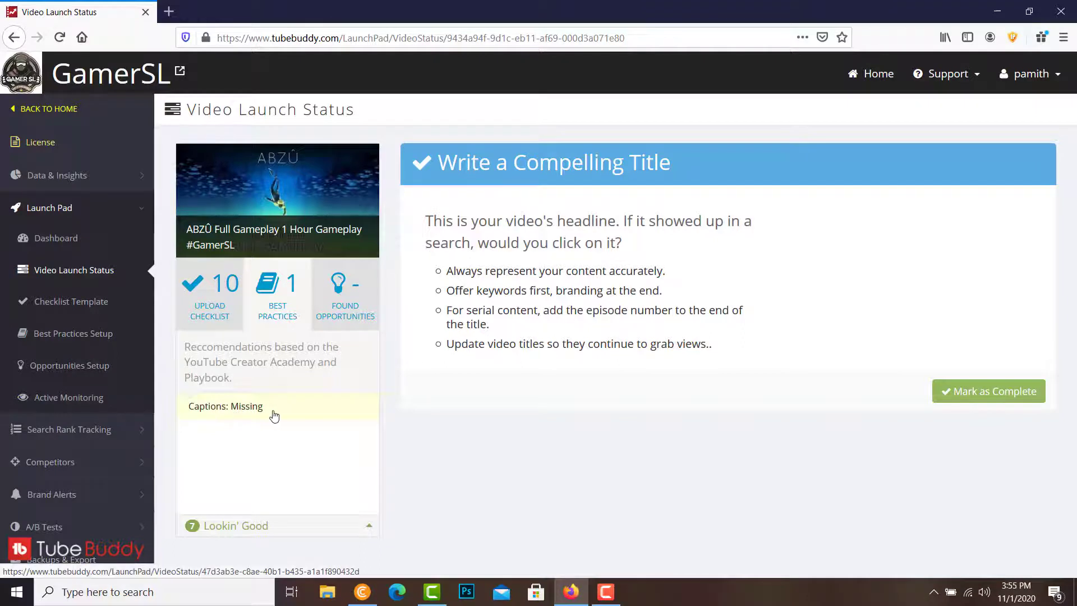
- Check the video's Found Opportunities section, switch back to Best Practices, and return to the account home
click(331, 311)
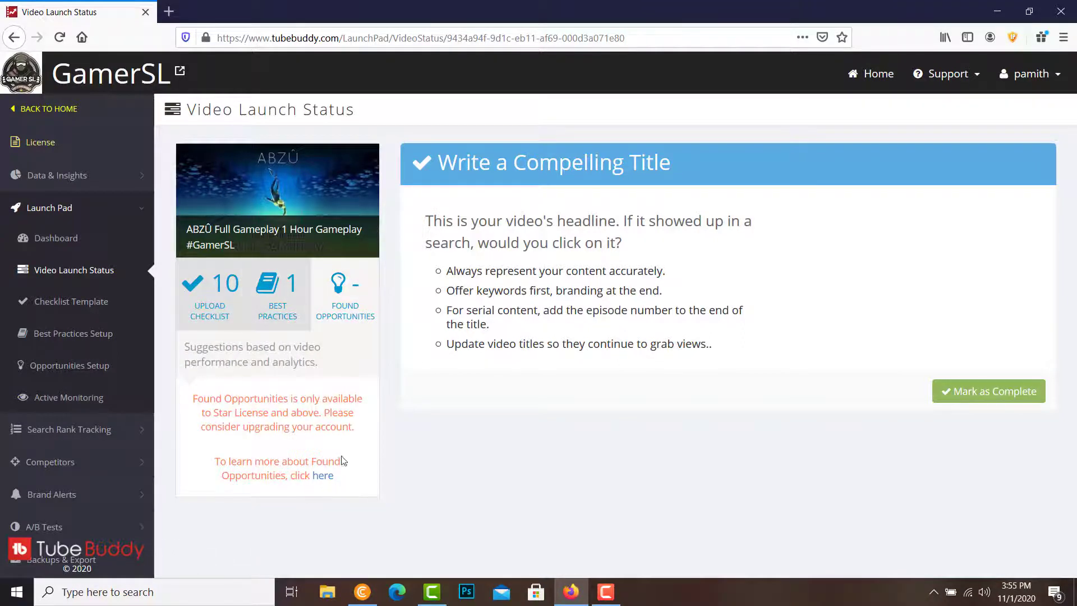
click(285, 310)
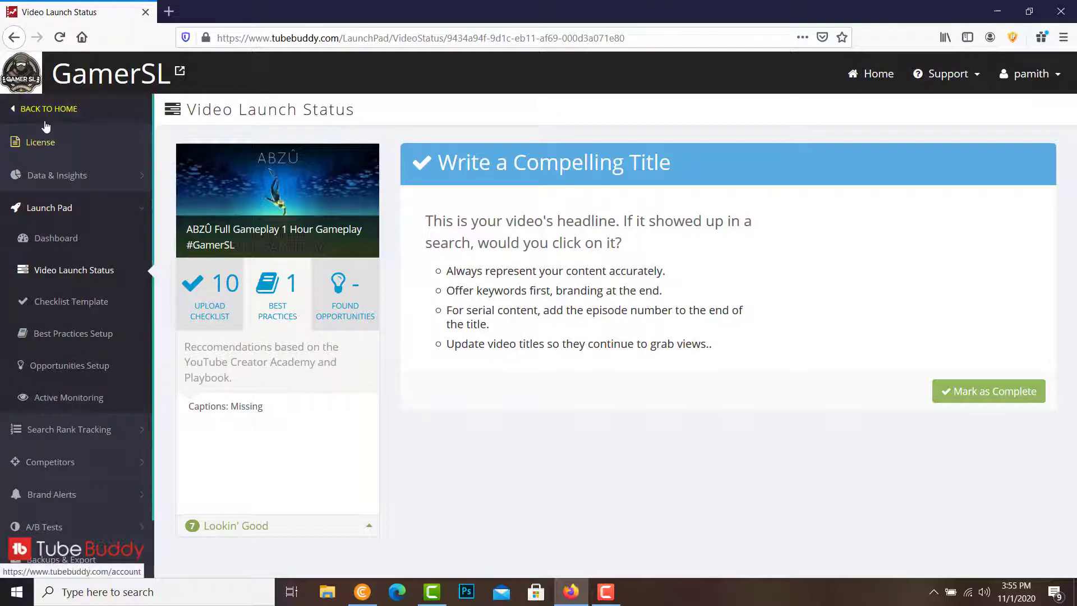
click(16, 109)
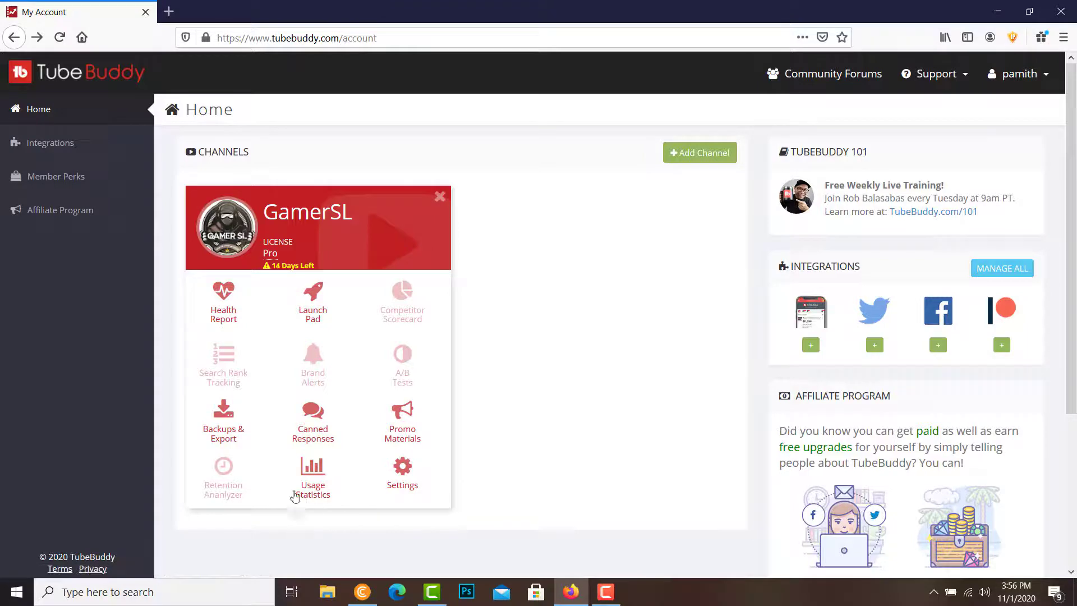
- Open the channel's Usage Statistics and examine the Actions by Category and Time Saved by Category charts and the All Tools list
click(314, 487)
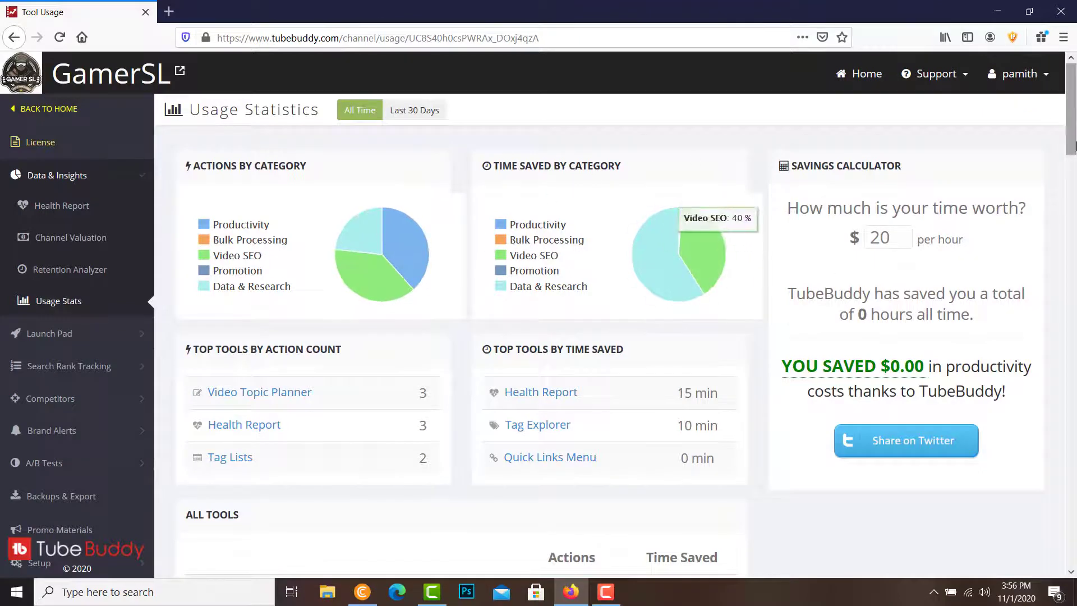
mouse_move(1071, 84)
mouse_down()
mouse_move(1071, 443)
mouse_move(1072, 85)
mouse_up()
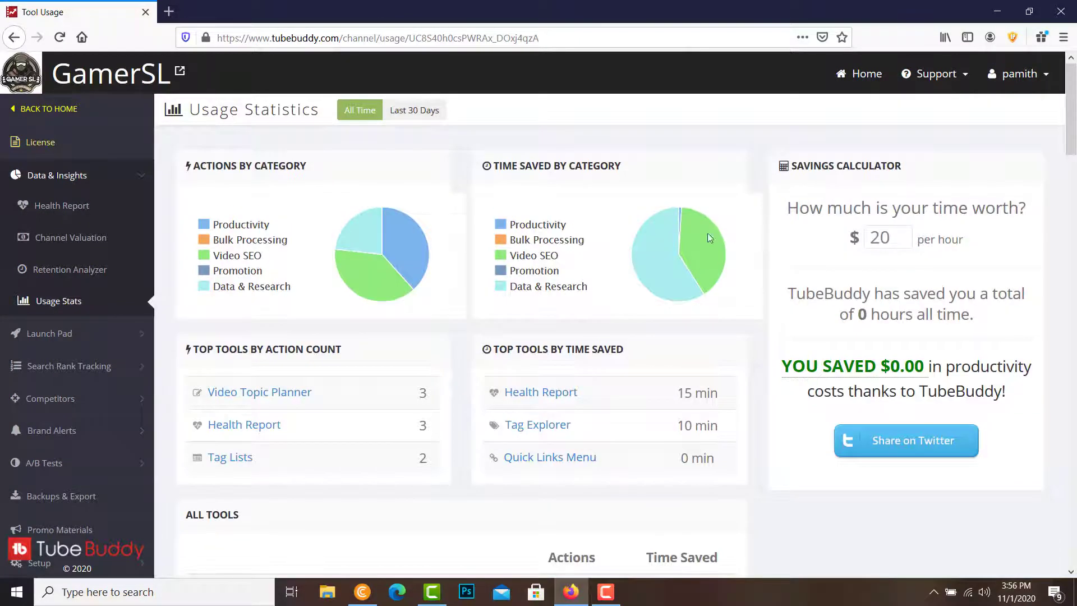
mouse_move(412, 278)
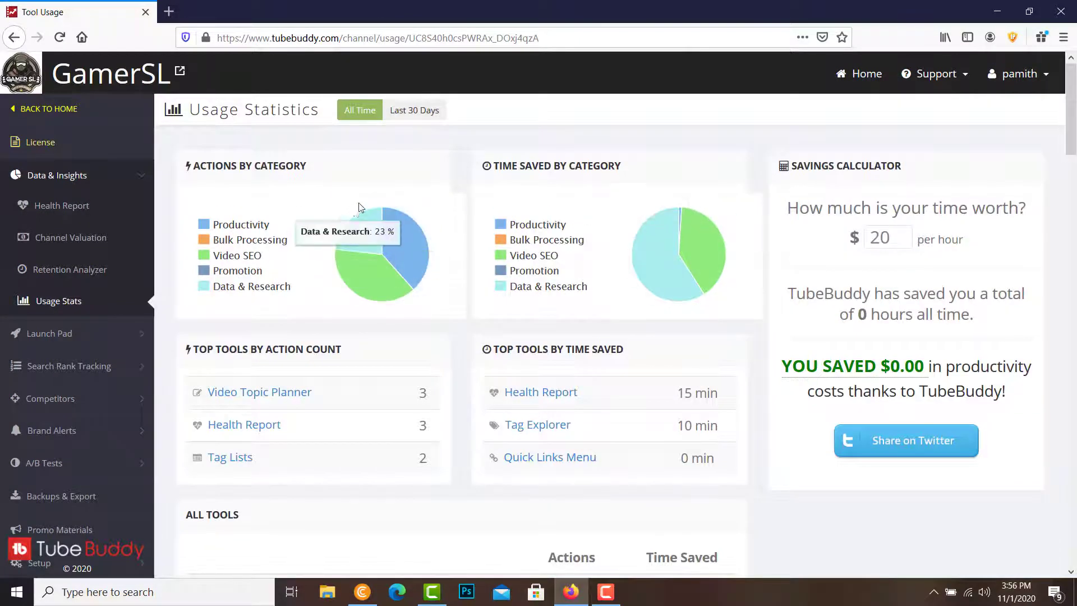
drag(189, 172, 331, 168)
click(315, 184)
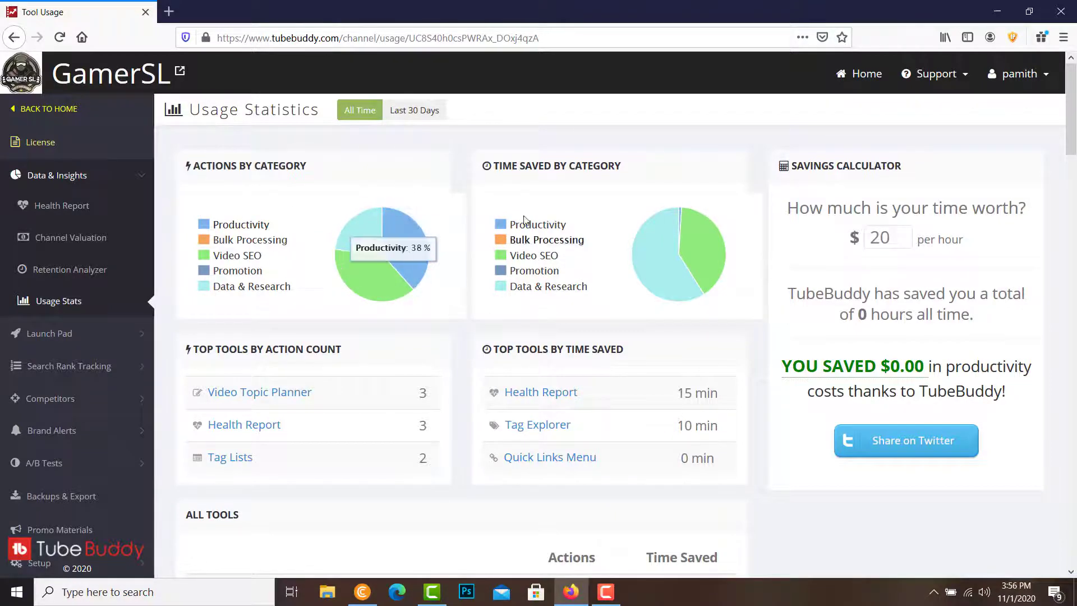
drag(512, 166, 621, 166)
click(621, 167)
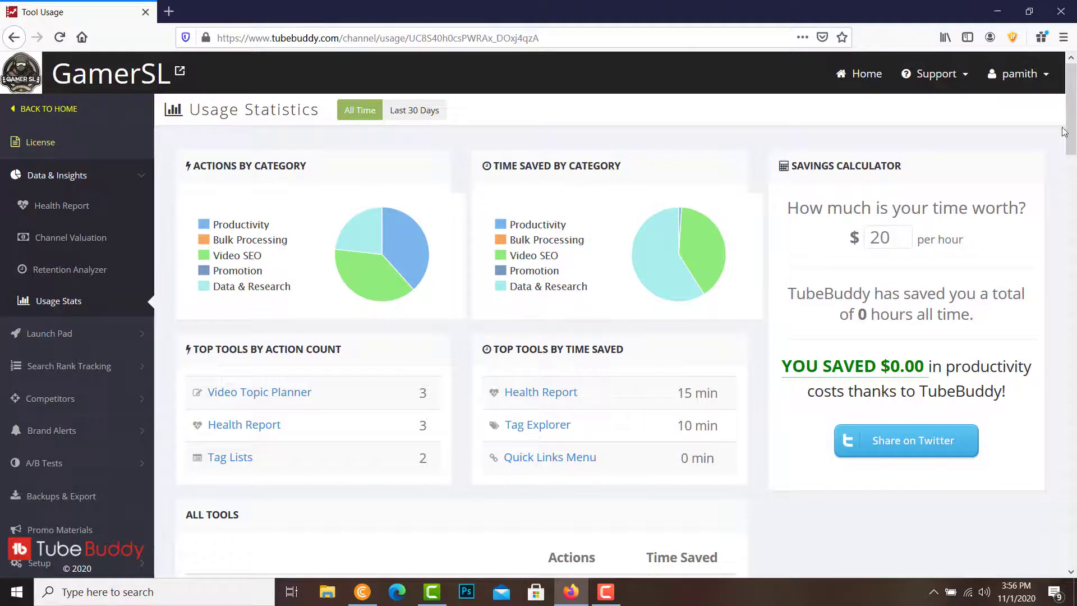
drag(1071, 84, 1073, 207)
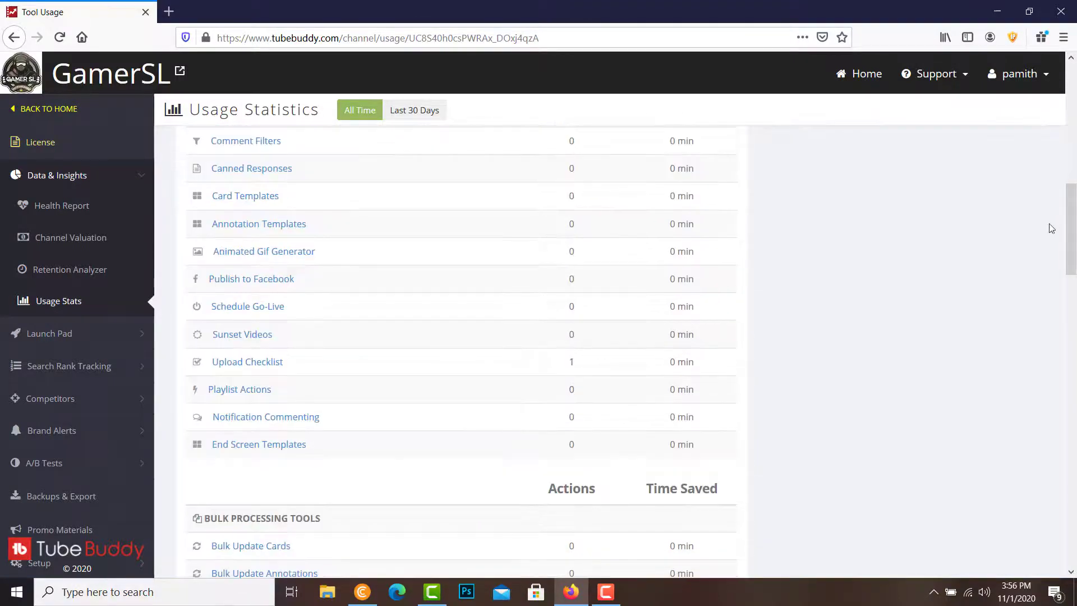